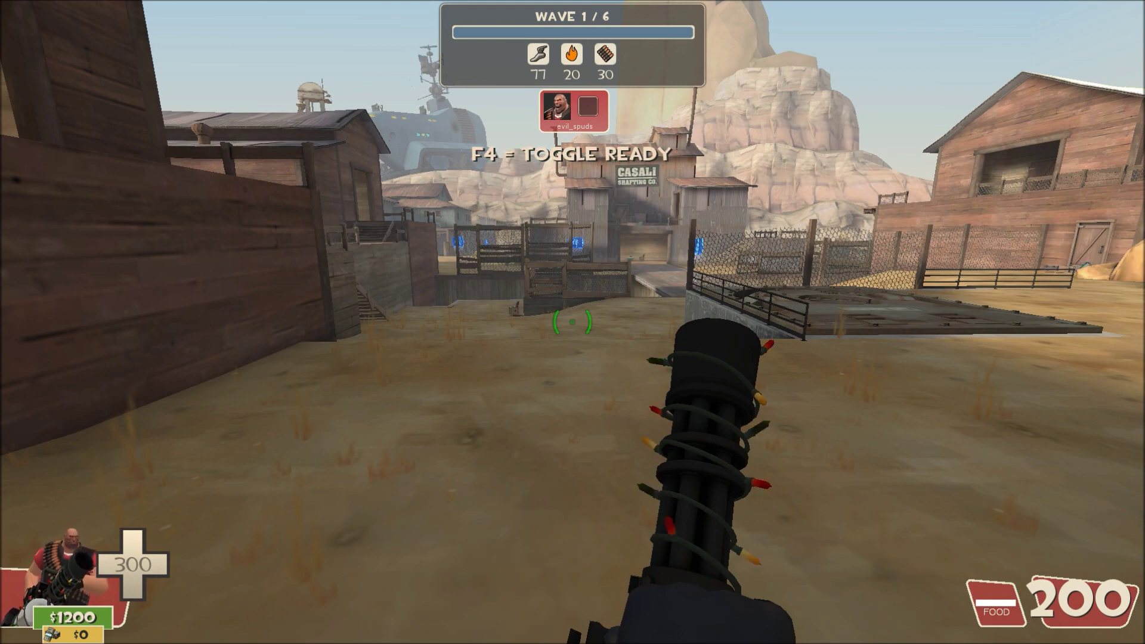
Enable the net graph with net_graph 1 in the developer console and test-fire the minigun in the game.
key("grave")
type("net")
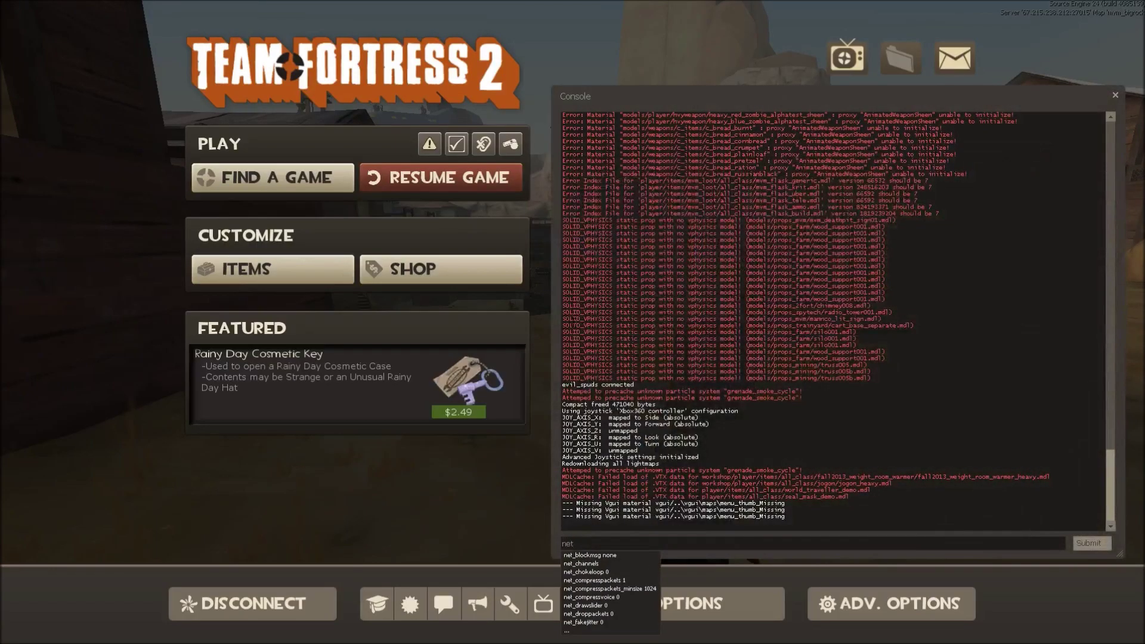
type("_graph 1")
key("Return")
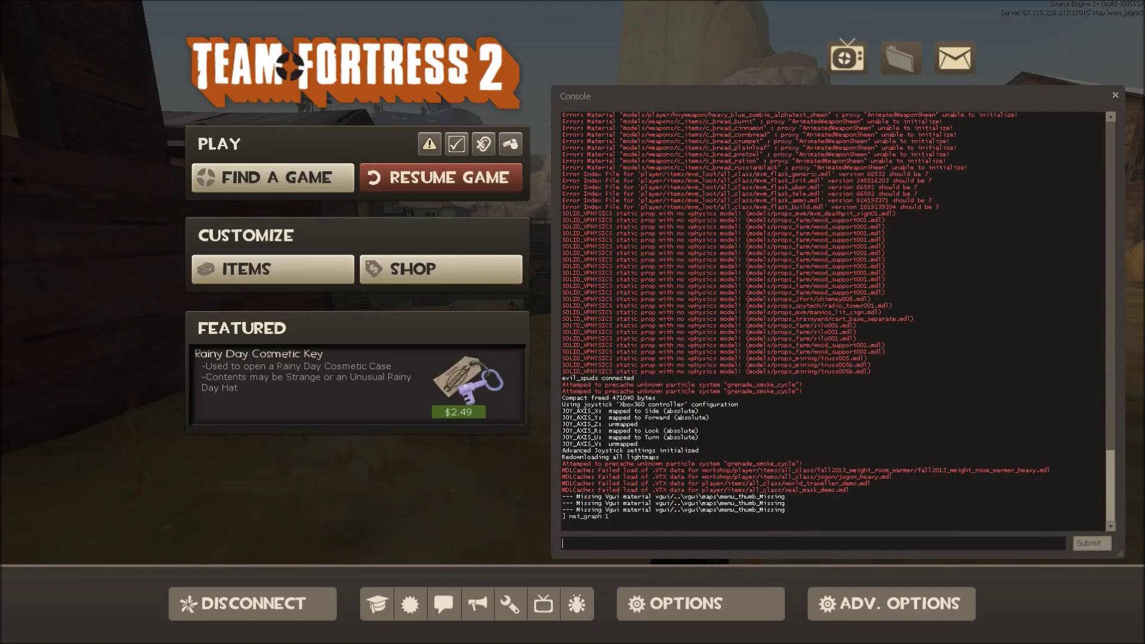
key("grave")
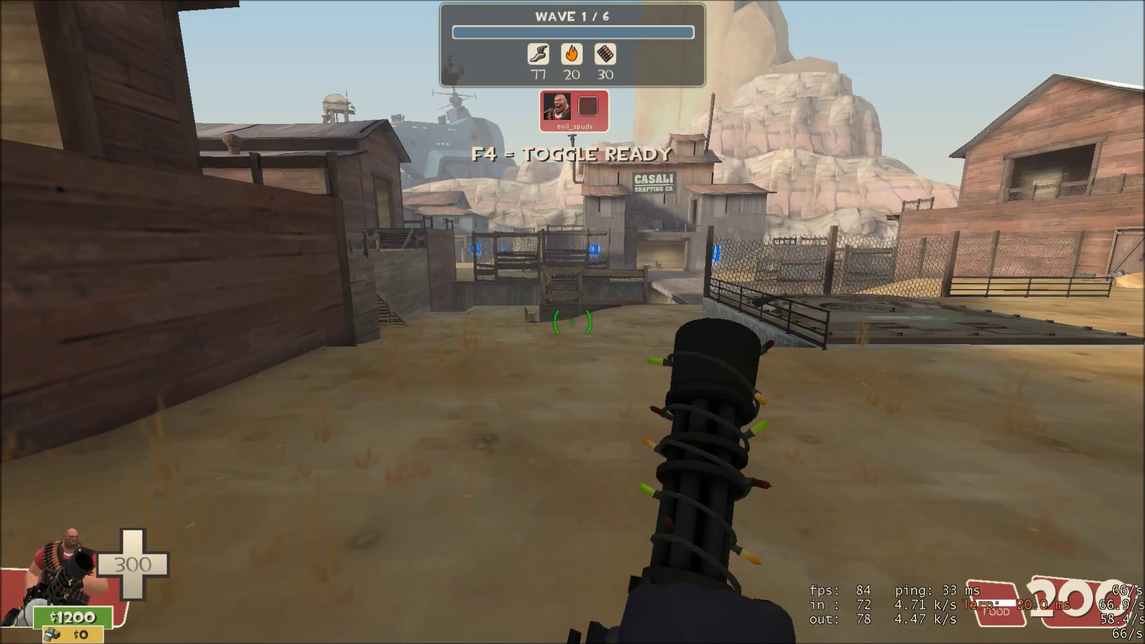
key("w")
left_click_drag(572, 322, 572, 322)
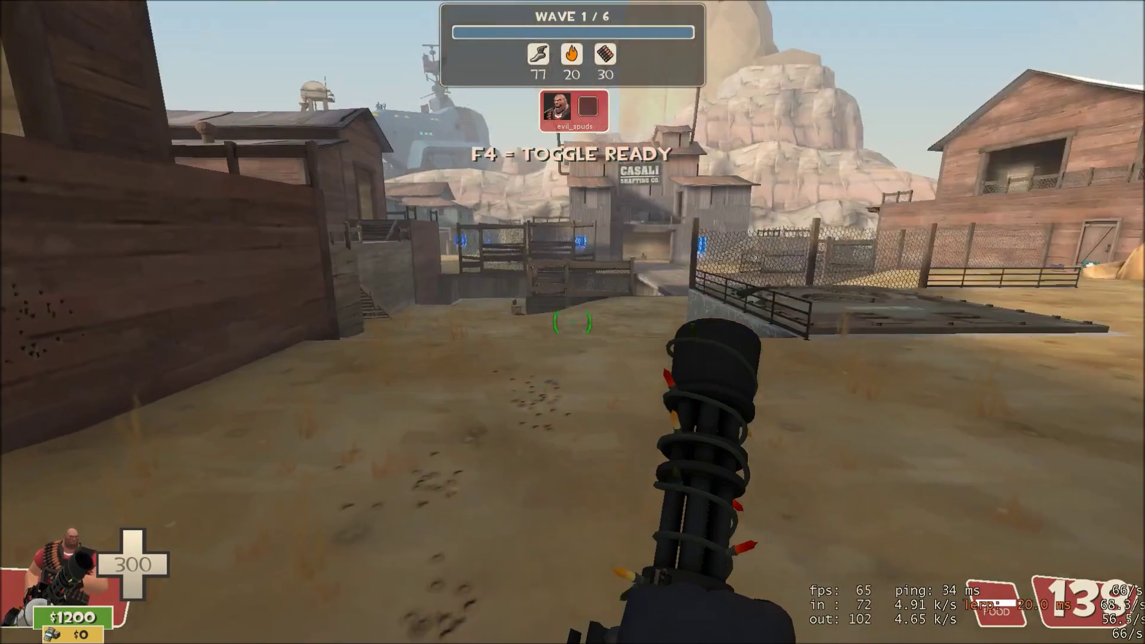
Switch to the Firefox window showing surfaceproperties.txt and start saving the page as a file.
key("alt+Tab")
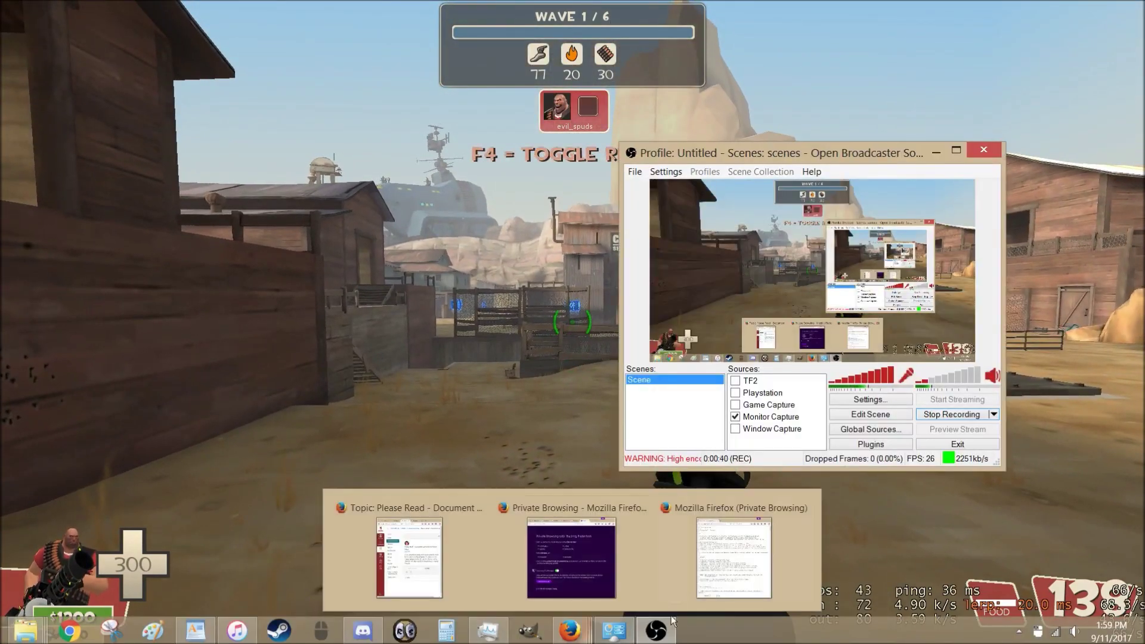
left_click(733, 558)
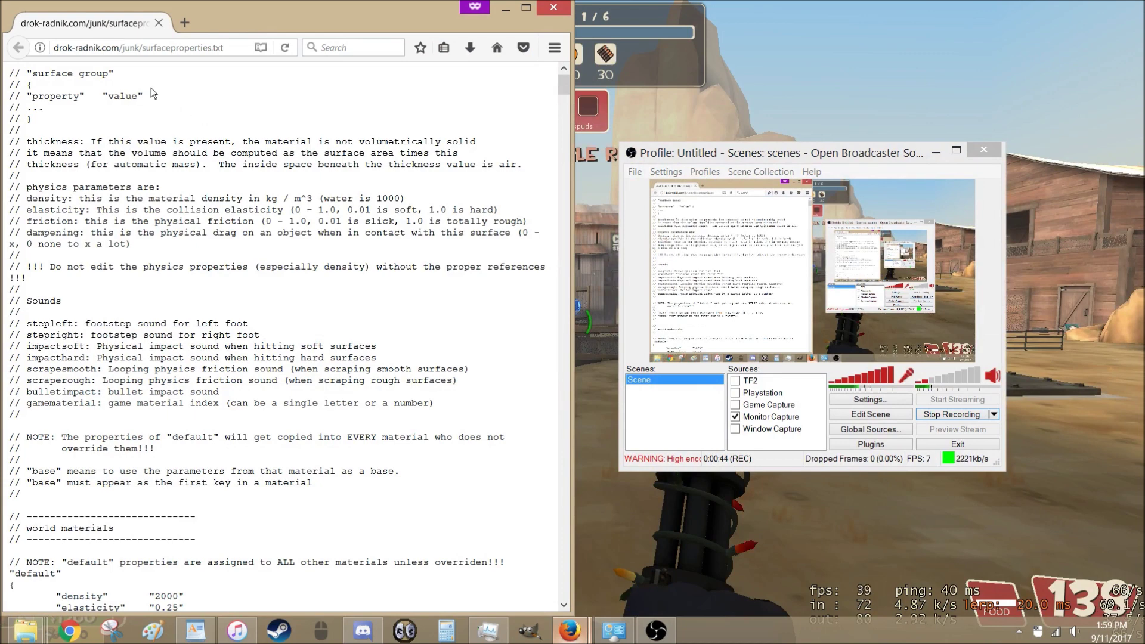
right_click(217, 79)
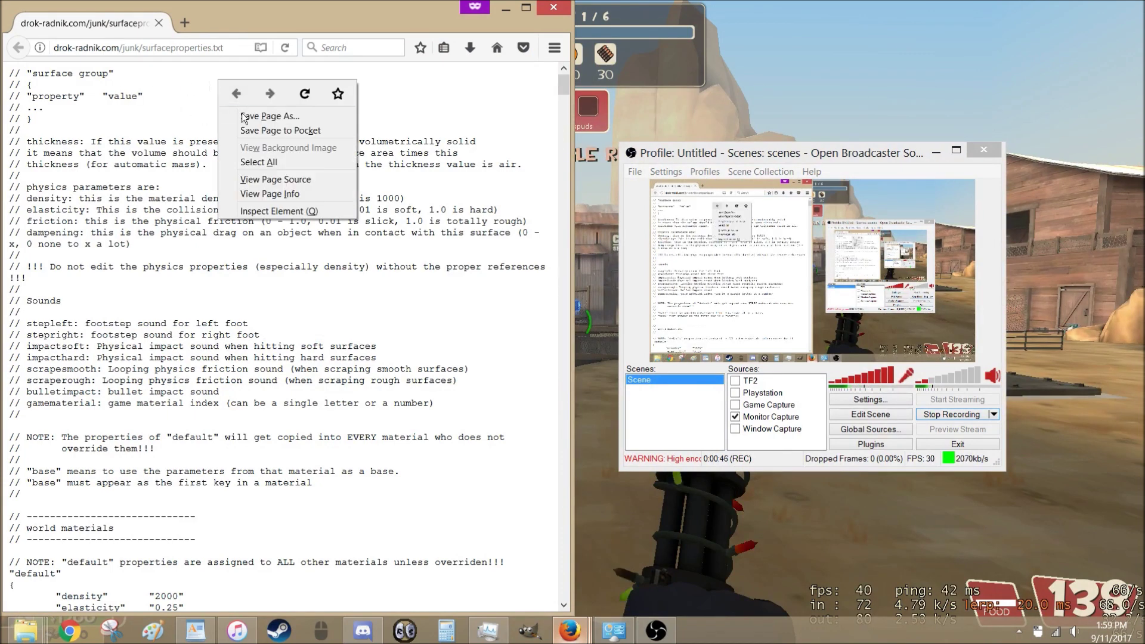
left_click(244, 117)
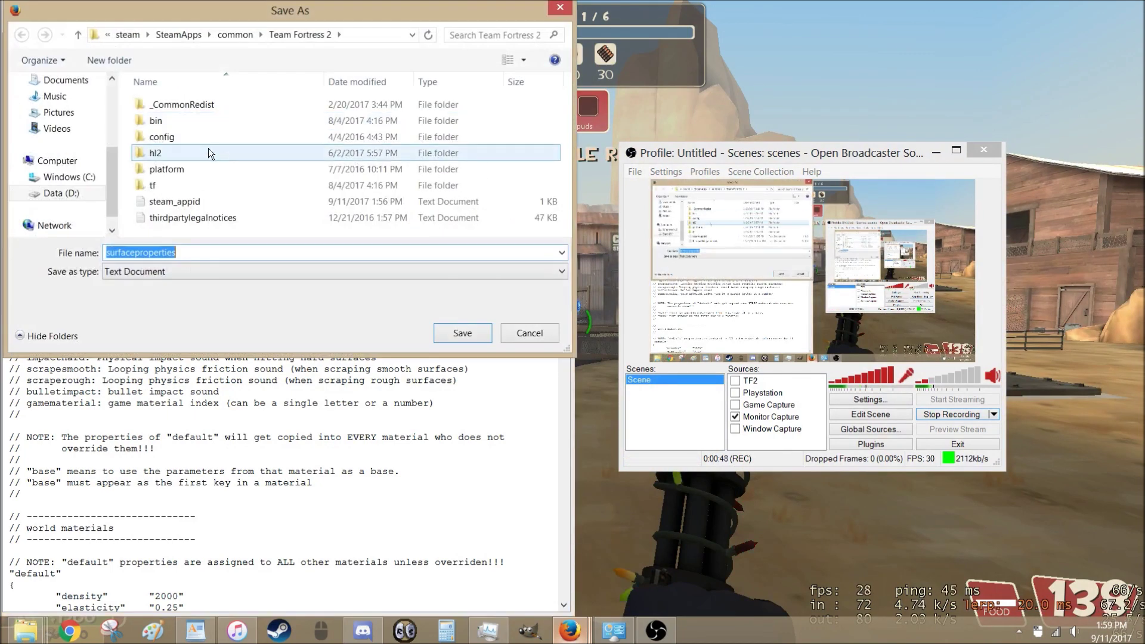
Create a folder named "surface properties fix" inside the Team Fortress 2 tf\custom folder.
double_click(162, 184)
double_click(163, 153)
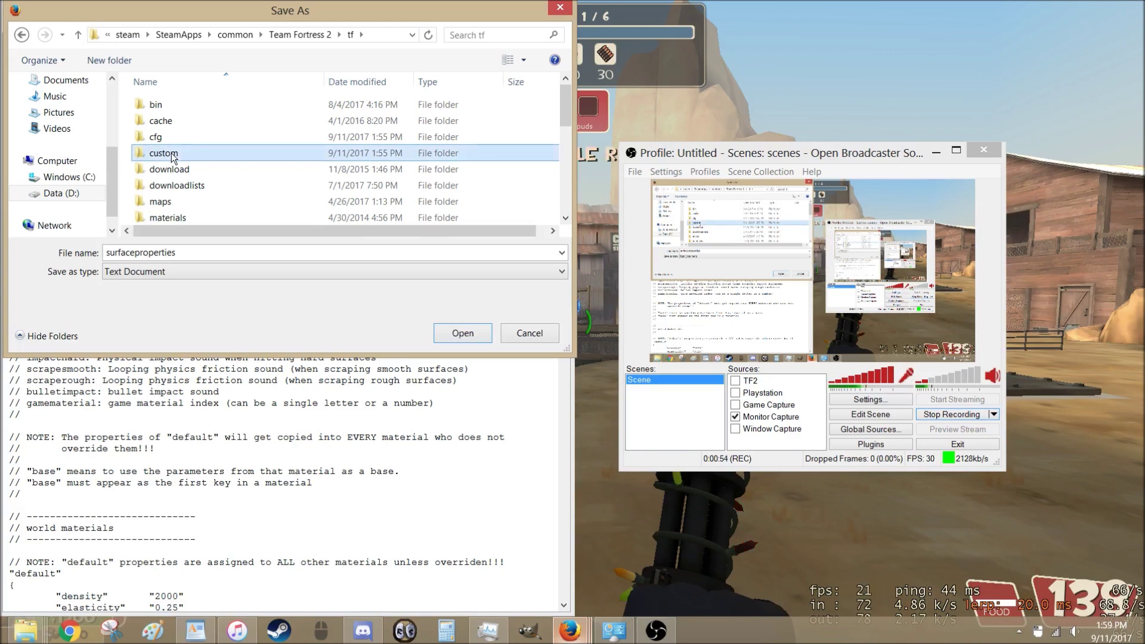
right_click(174, 177)
mouse_move(203, 315)
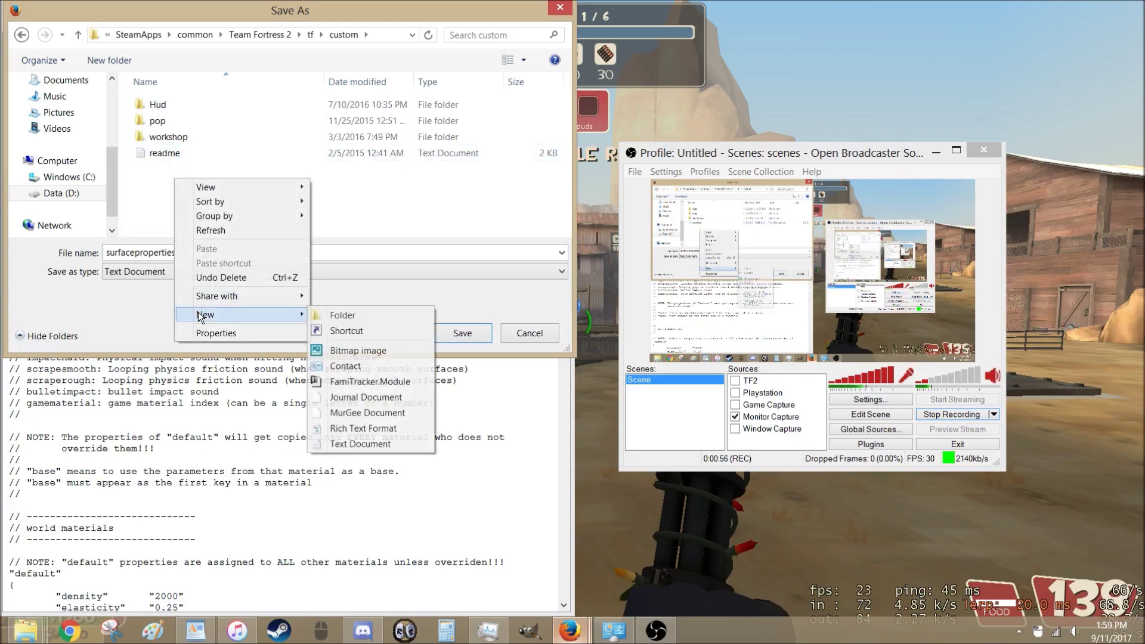
left_click(370, 310)
type("surface pro")
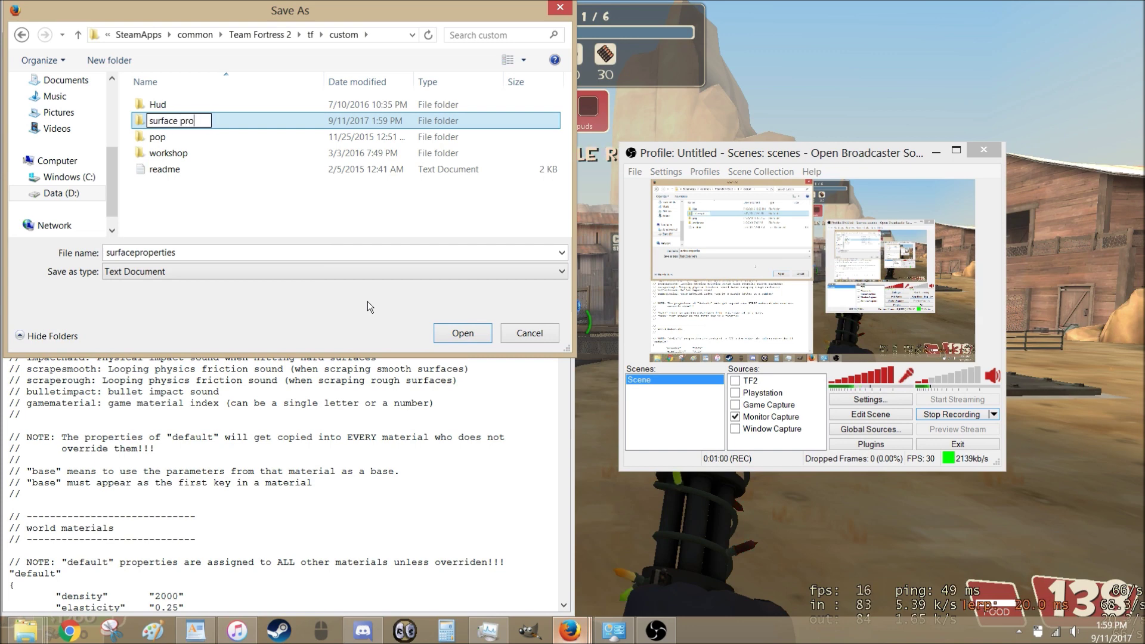
type("perties fix")
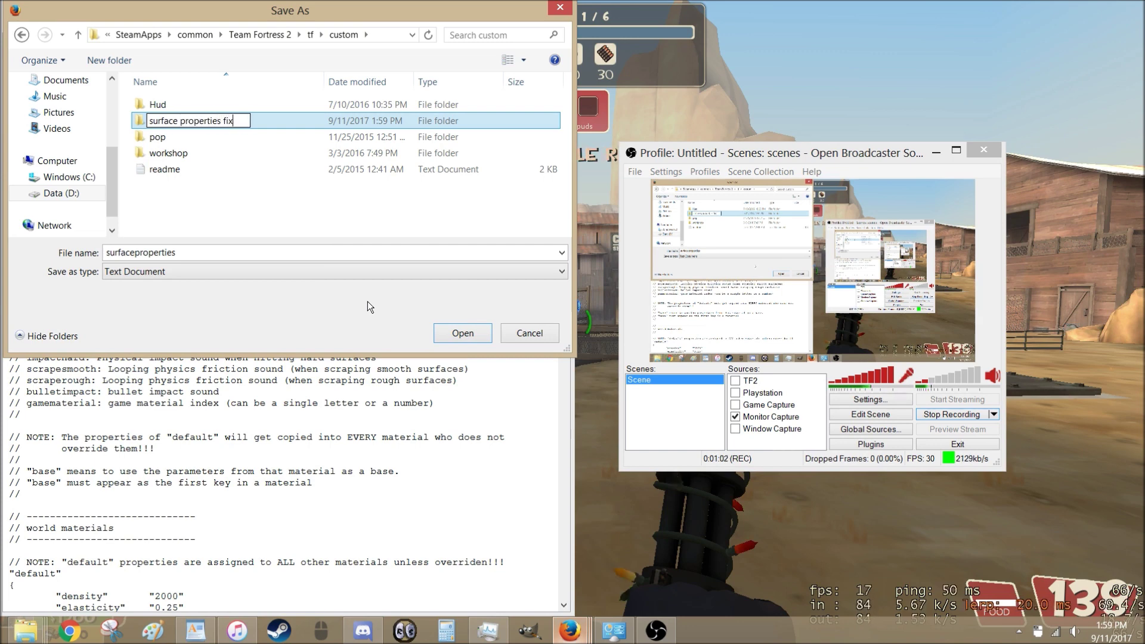
key("Return")
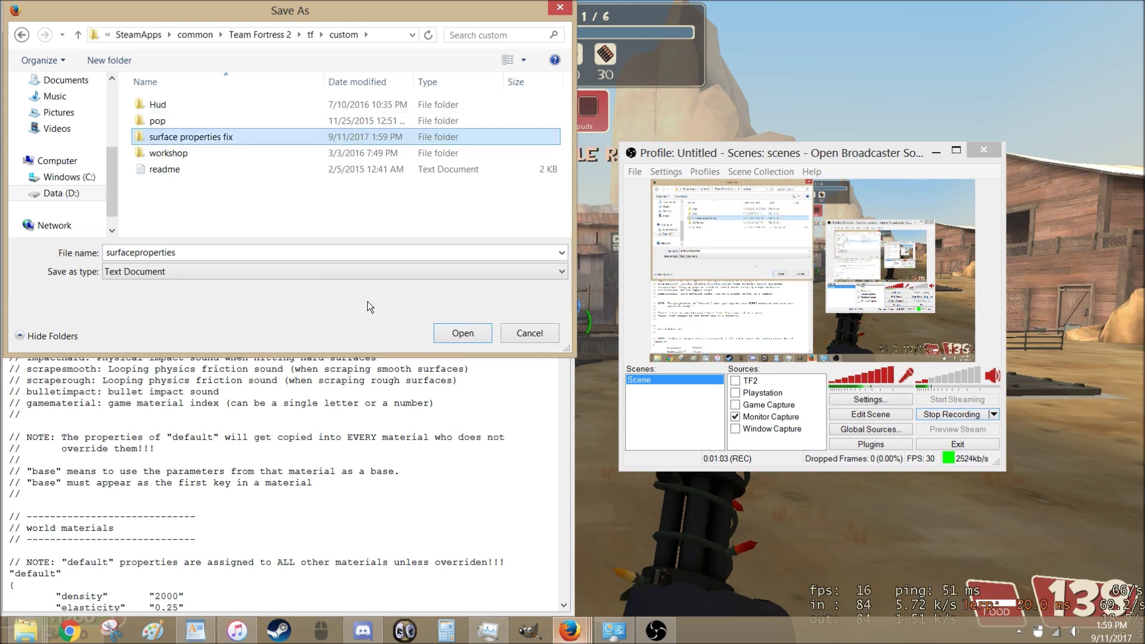
Create a "scripts" subfolder in the "surface properties fix" folder and save surfaceproperties there as a text document.
double_click(239, 140)
right_click(239, 139)
mouse_move(308, 275)
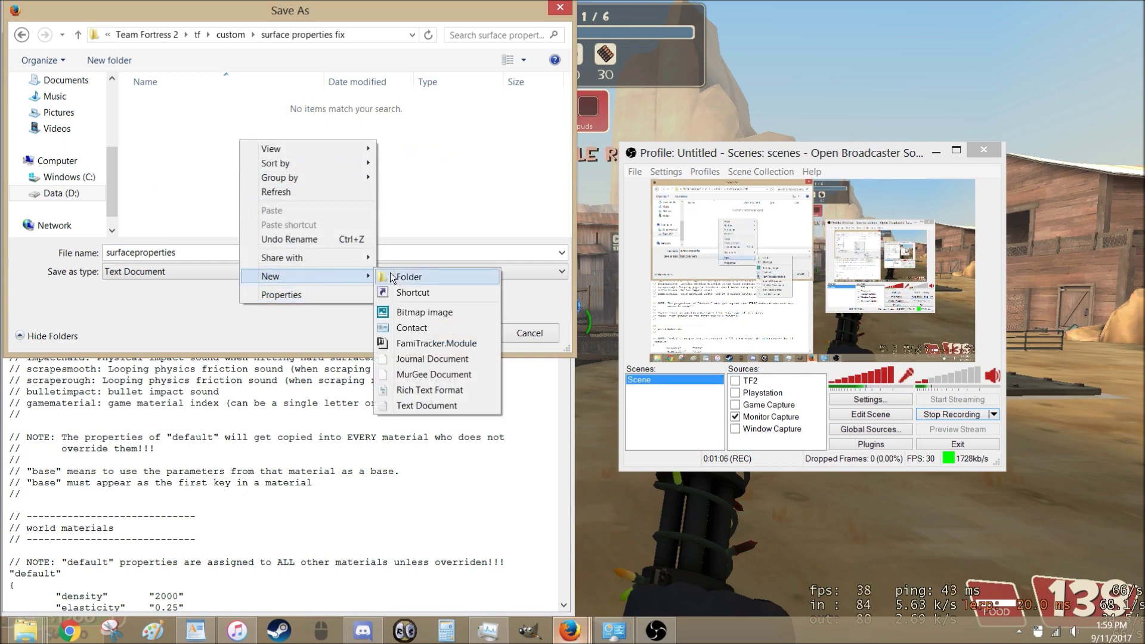
left_click(391, 278)
type("scripts")
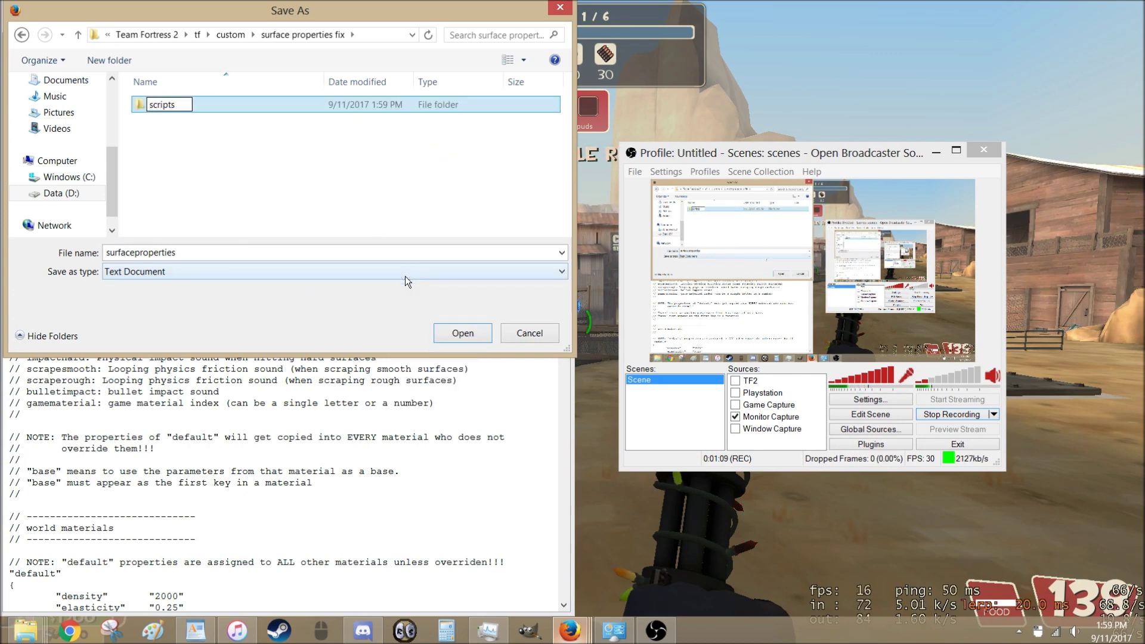
key("Return")
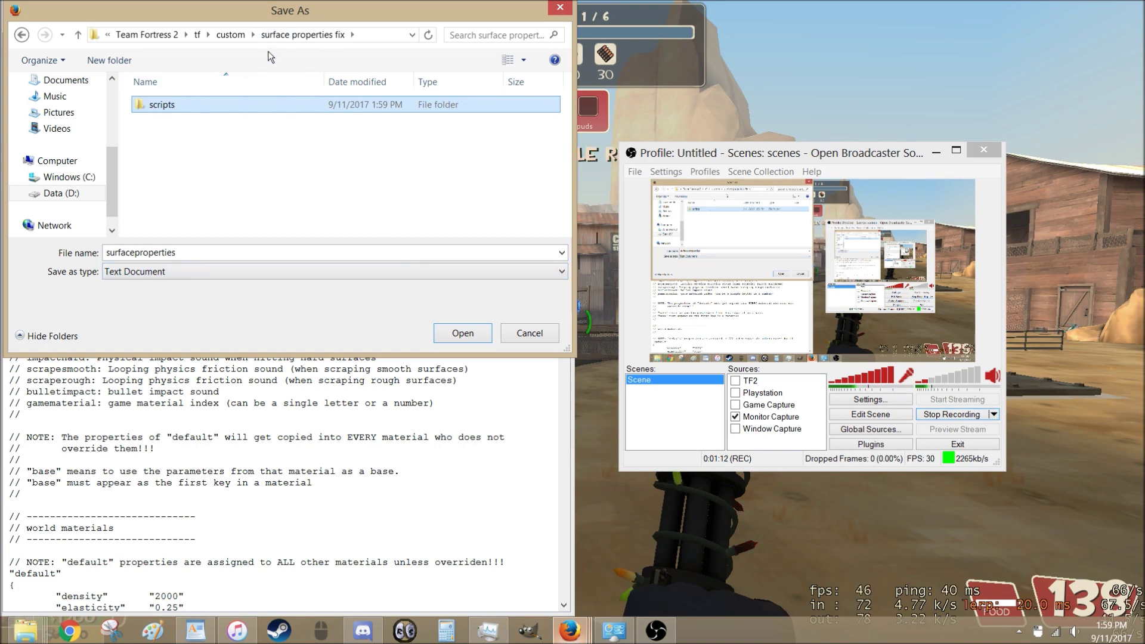
double_click(188, 108)
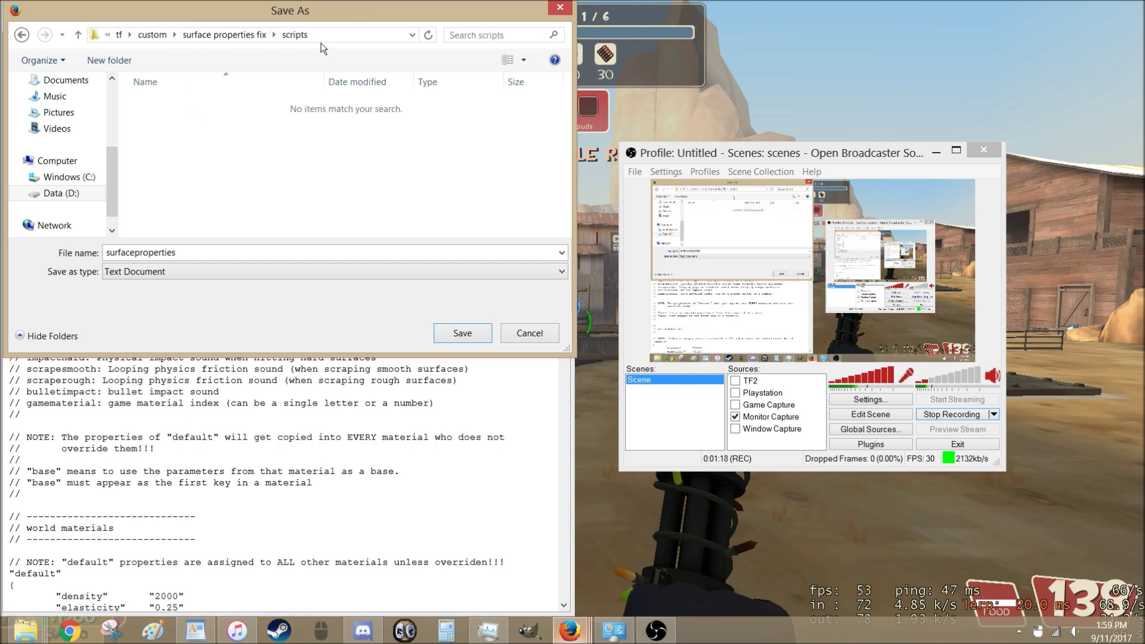
left_click(465, 333)
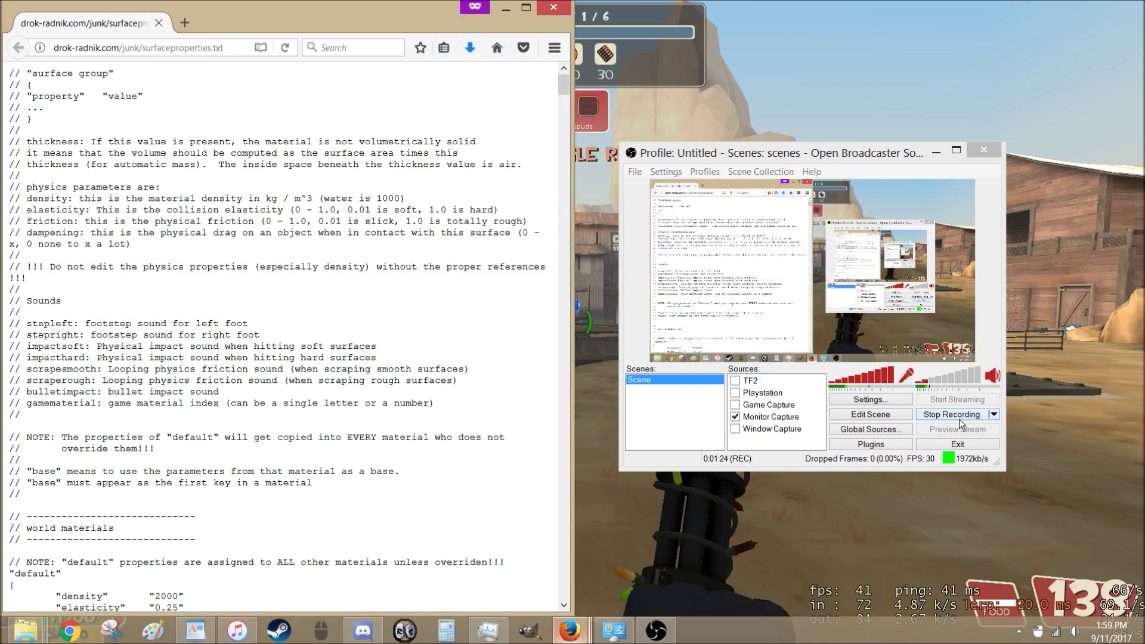
Switch back to Team Fortress 2 and walk around firing the minigun to check the net graph readings.
key("alt+Tab")
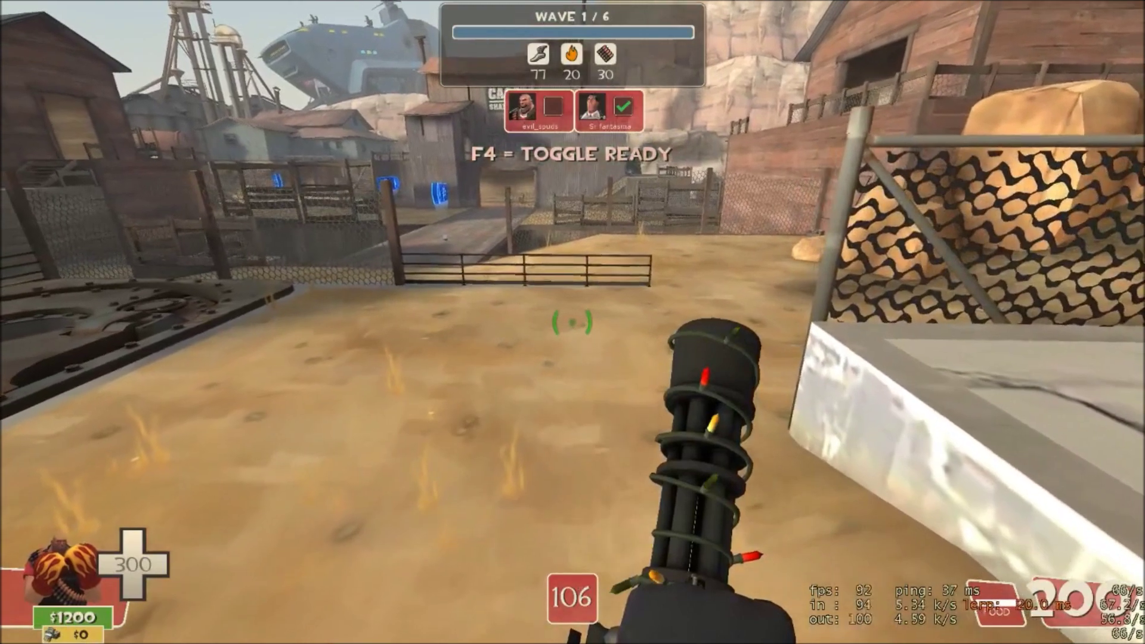
key("w")
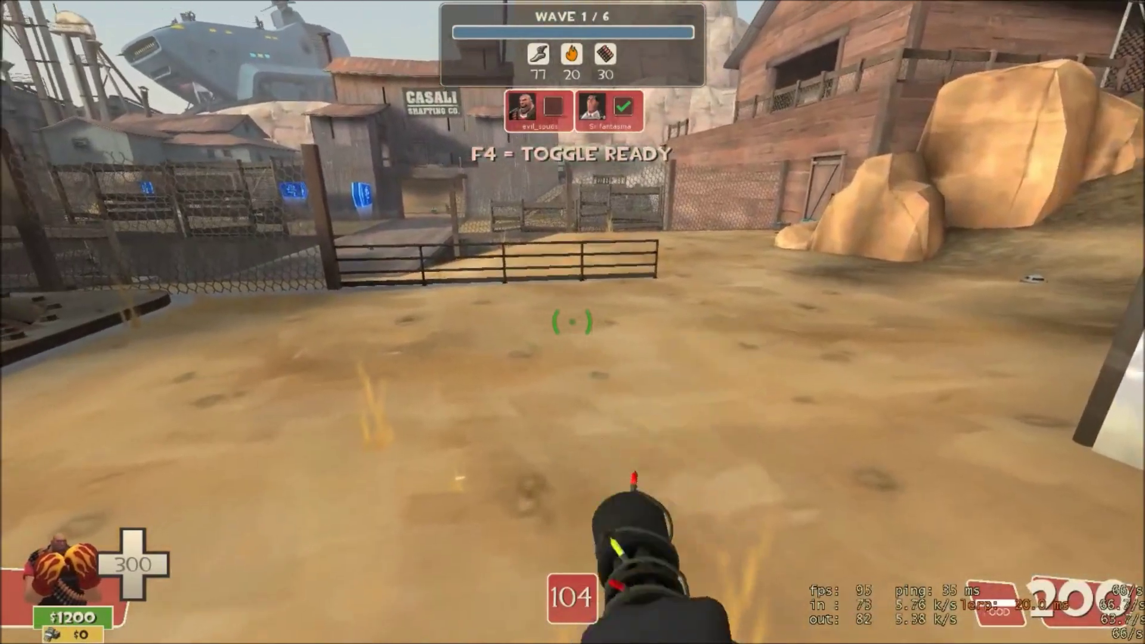
key("w")
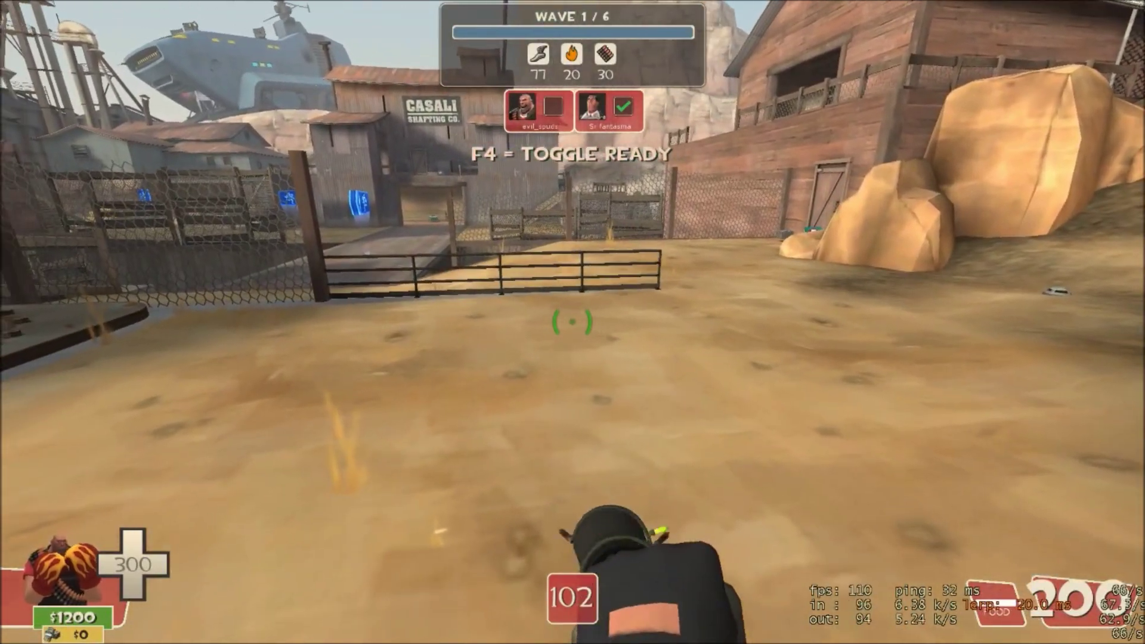
left_click_drag(572, 322, 571, 322)
key("w")
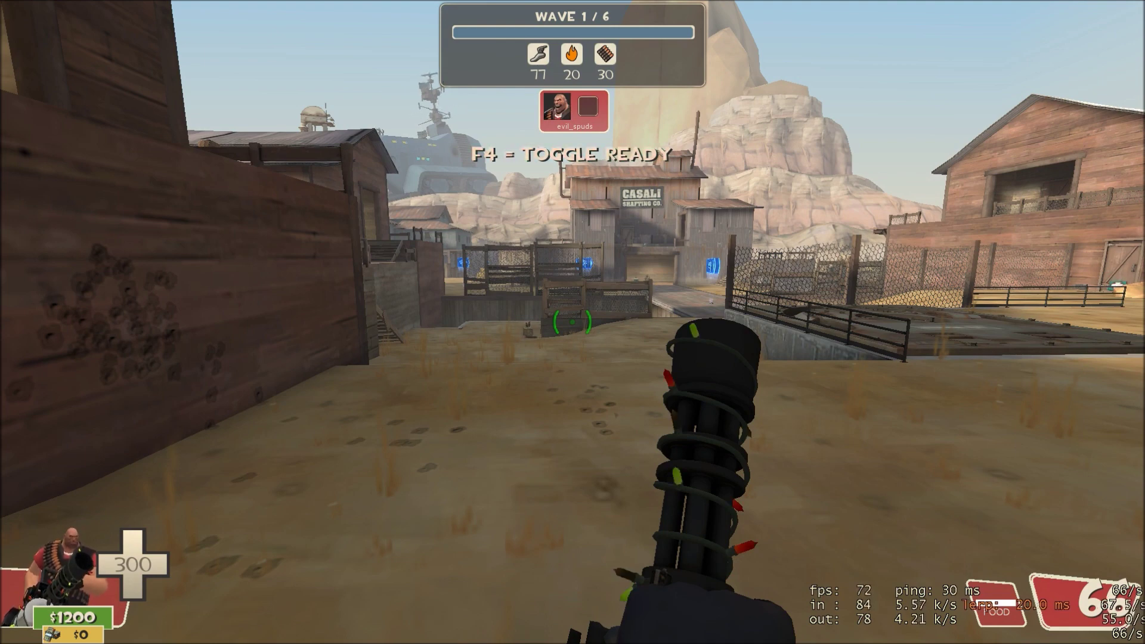
Switch to File Explorer and browse from the Team Fortress 2 folder to tf\cfg.
key("alt+Tab")
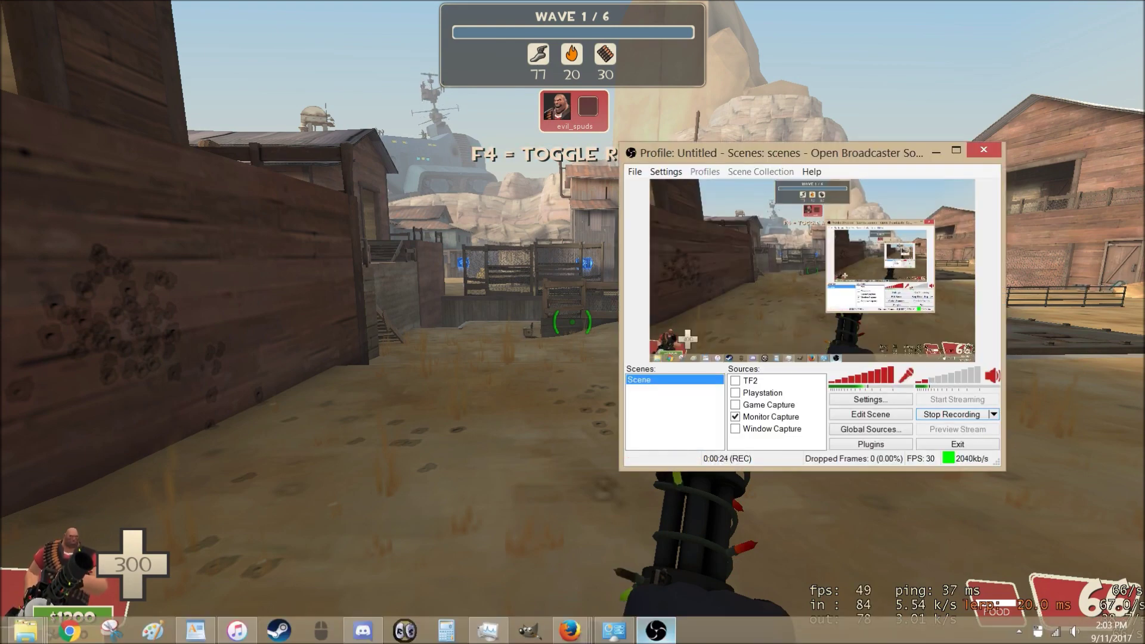
left_click(26, 630)
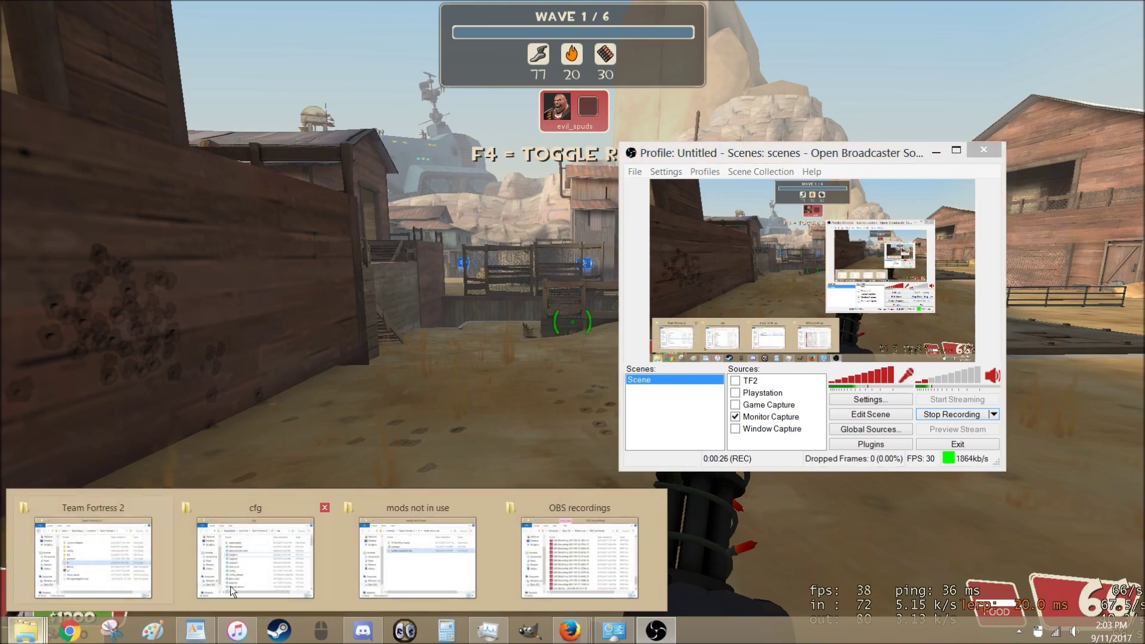
left_click(302, 577)
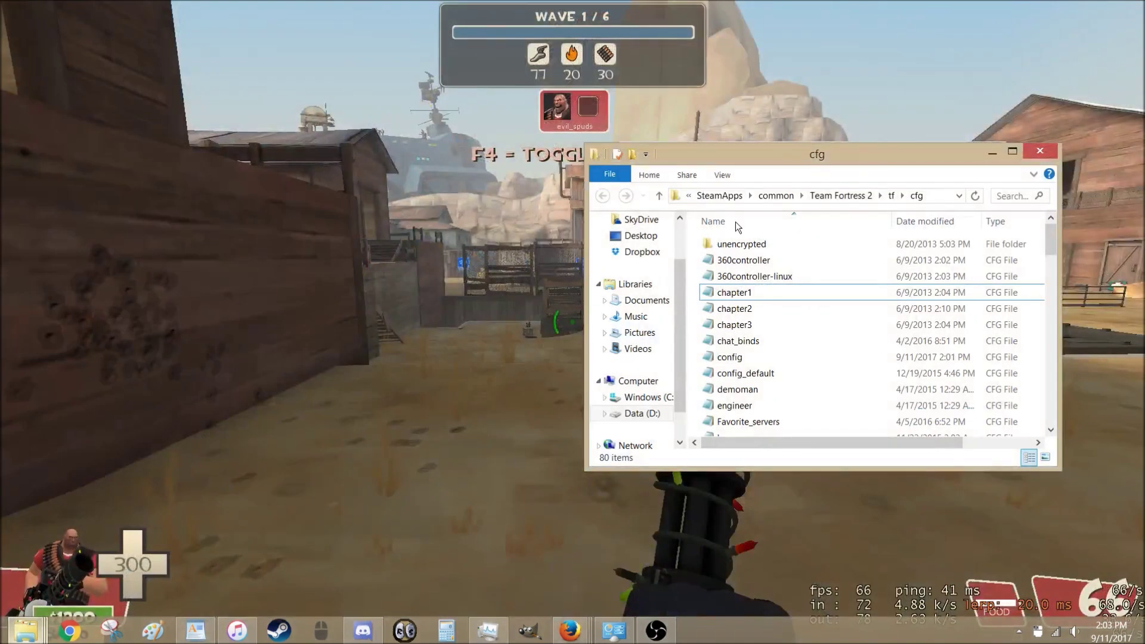
left_click_drag(769, 155, 341, 132)
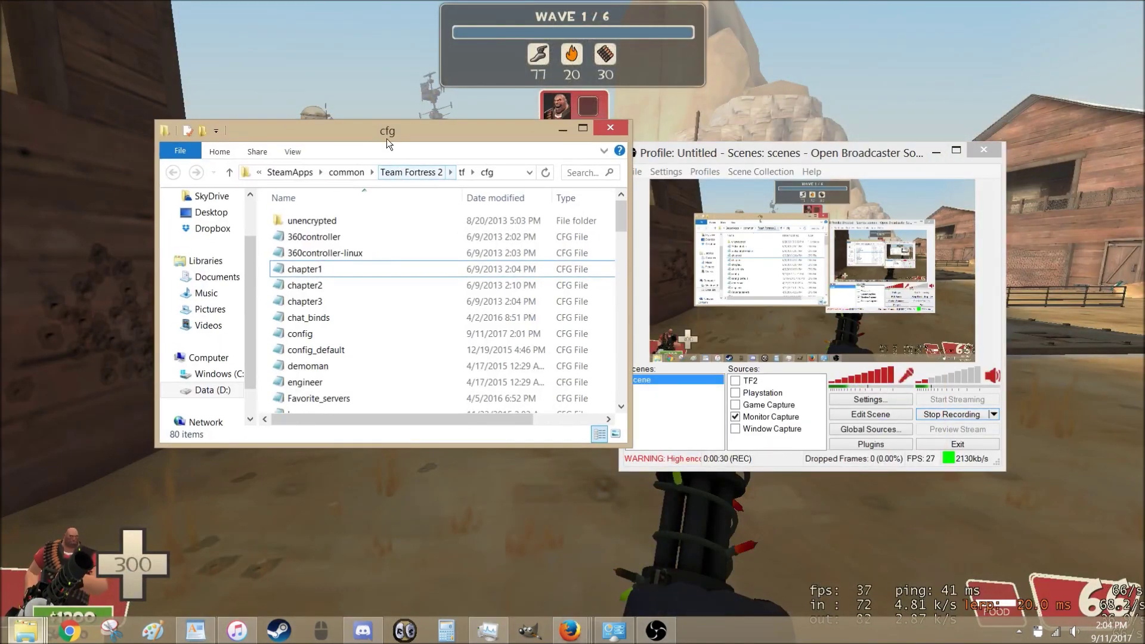
left_click(412, 172)
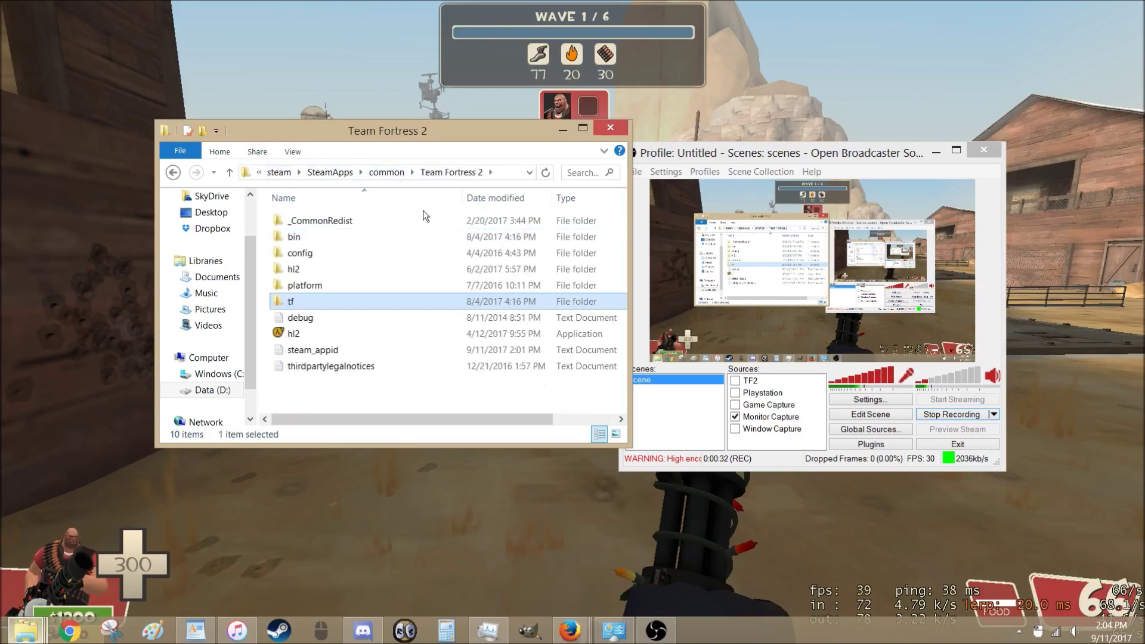
double_click(291, 302)
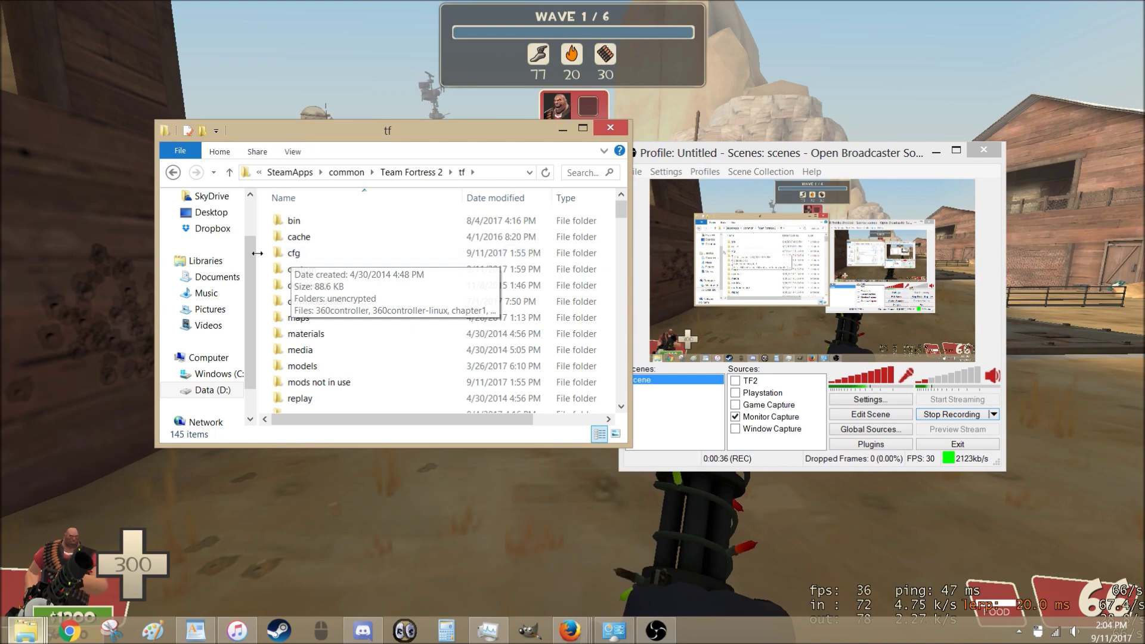
right_click(264, 250)
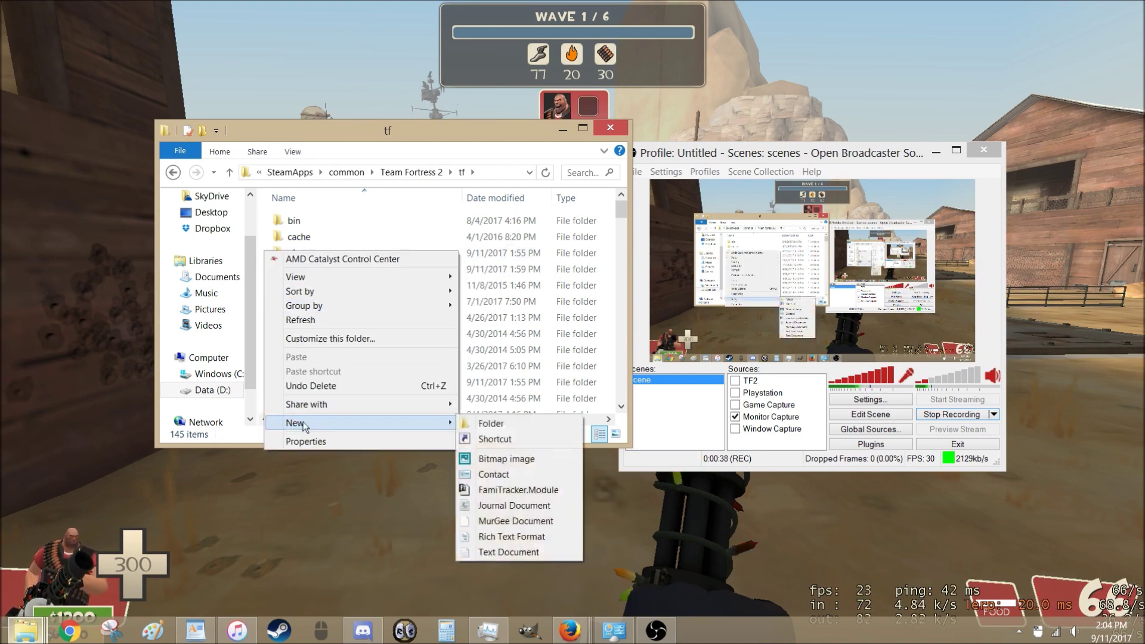
left_click(320, 237)
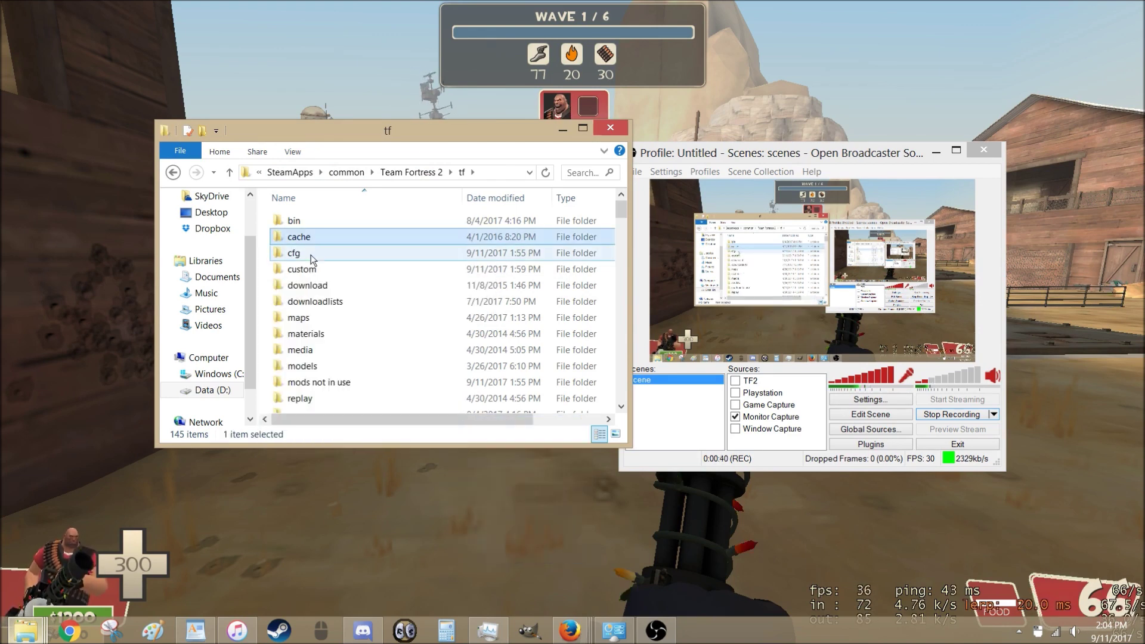
double_click(289, 253)
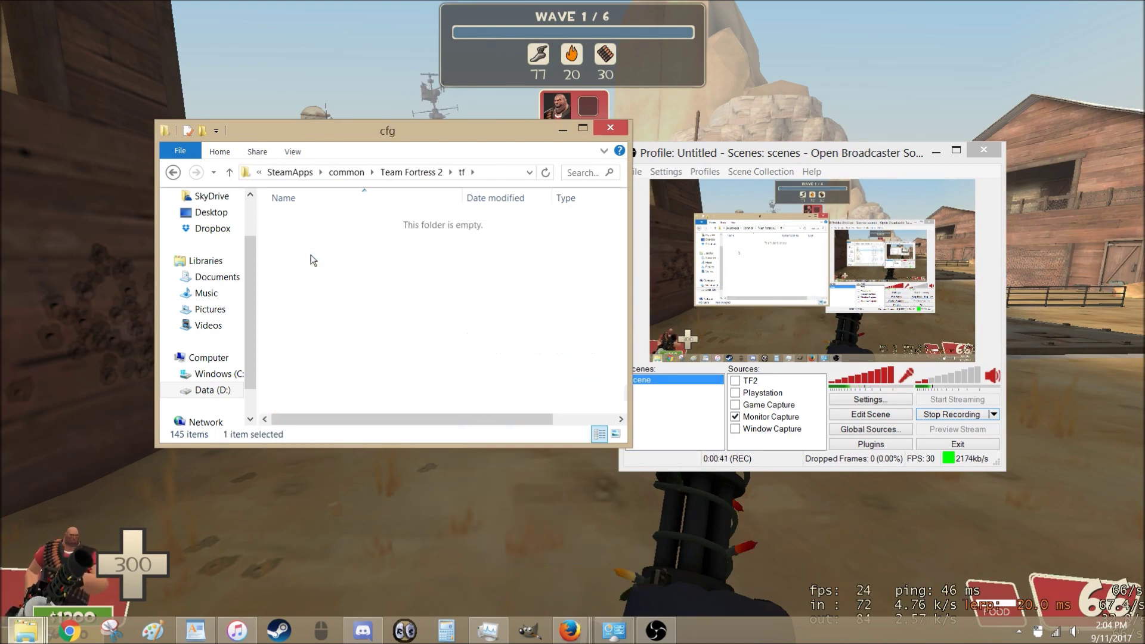
Create a new text document named "autoexec" in the cfg folder.
right_click(263, 244)
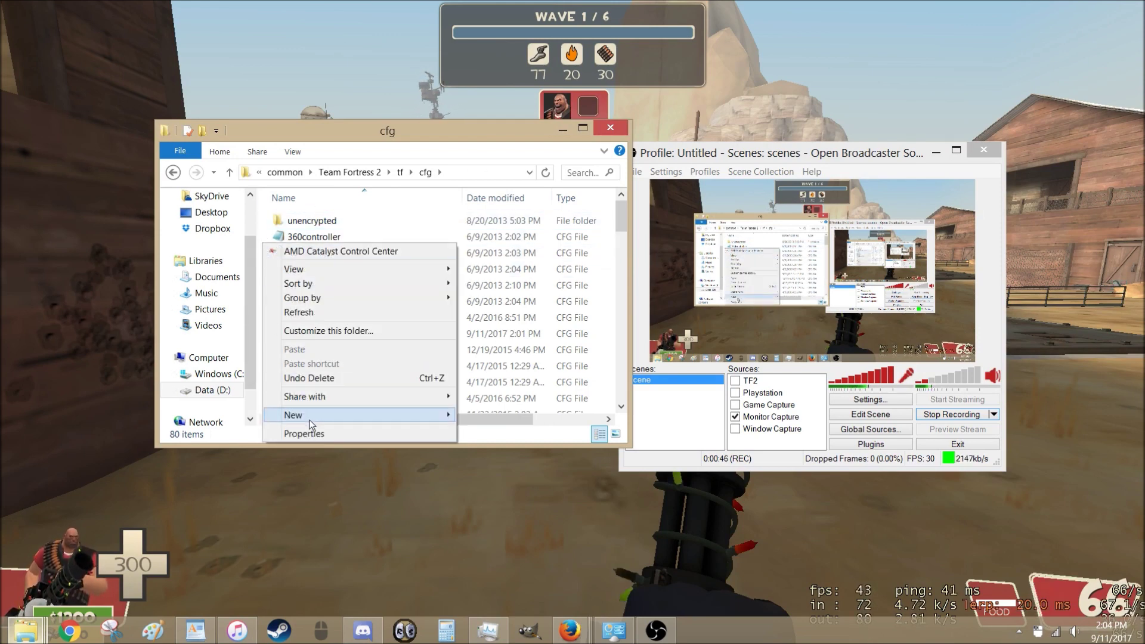
mouse_move(309, 419)
left_click(498, 545)
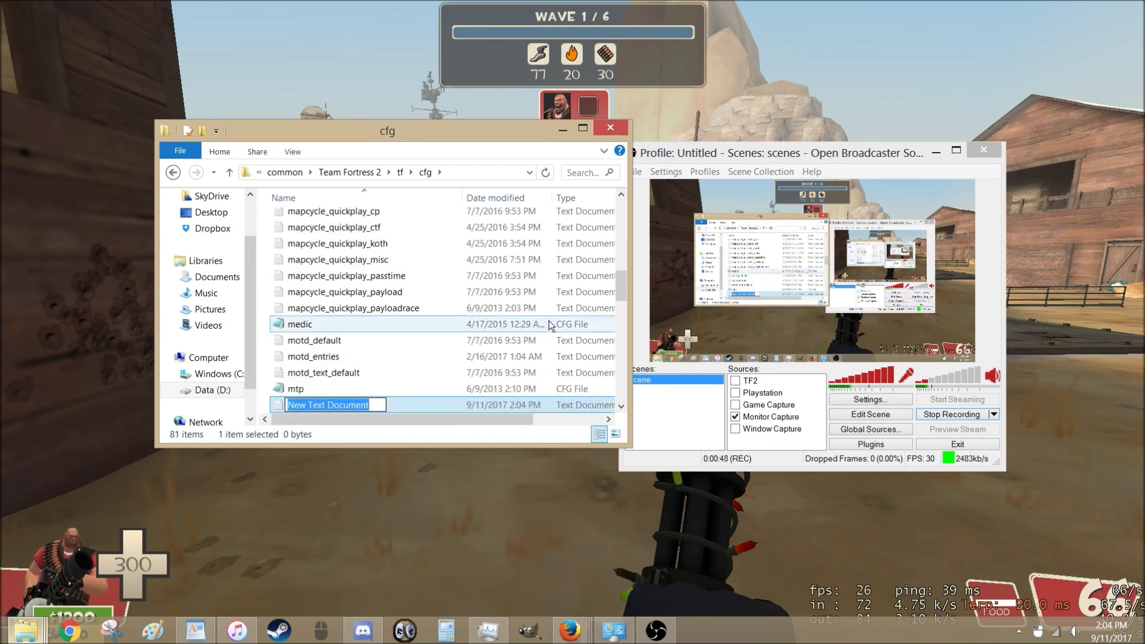
type("autoexec")
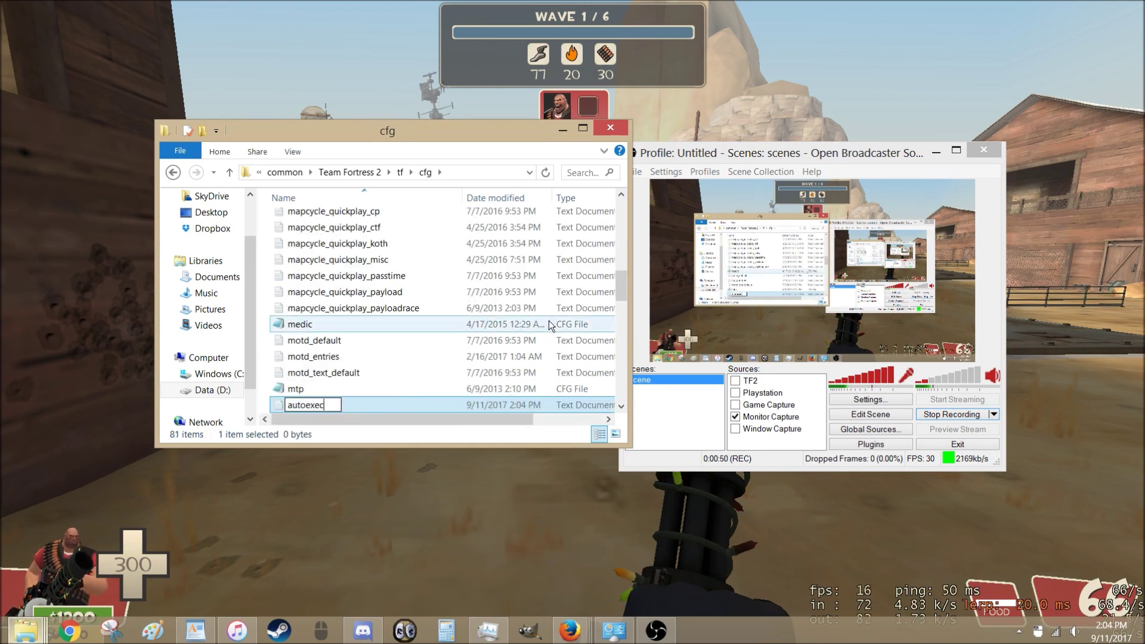
key("Return")
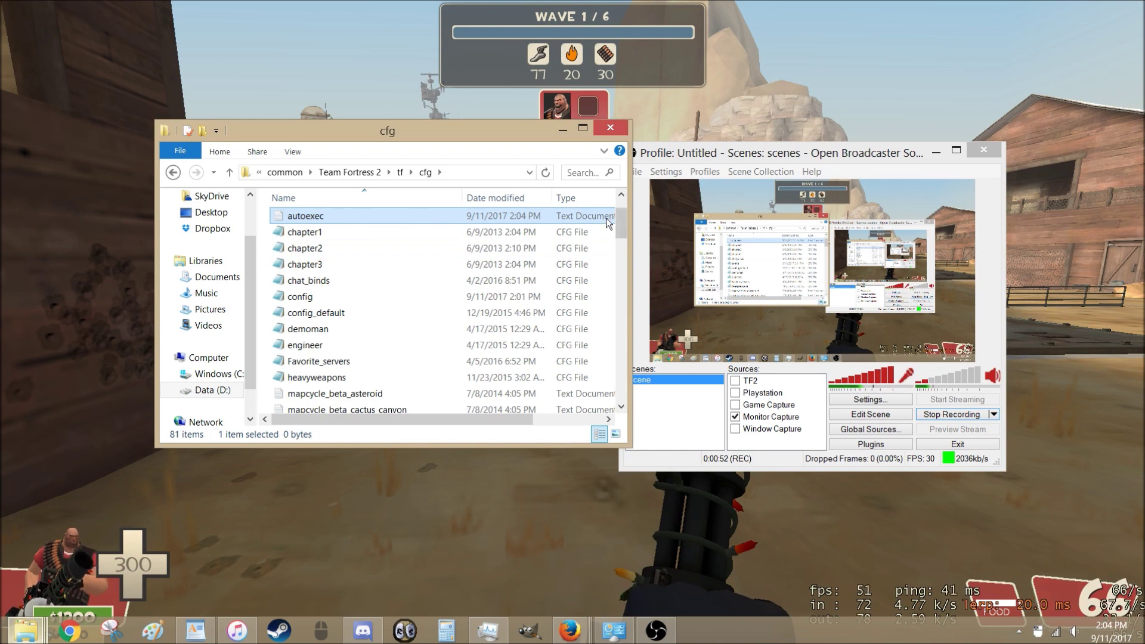
Open the new autoexec text document from the cfg folder in Notepad.
right_click(493, 220)
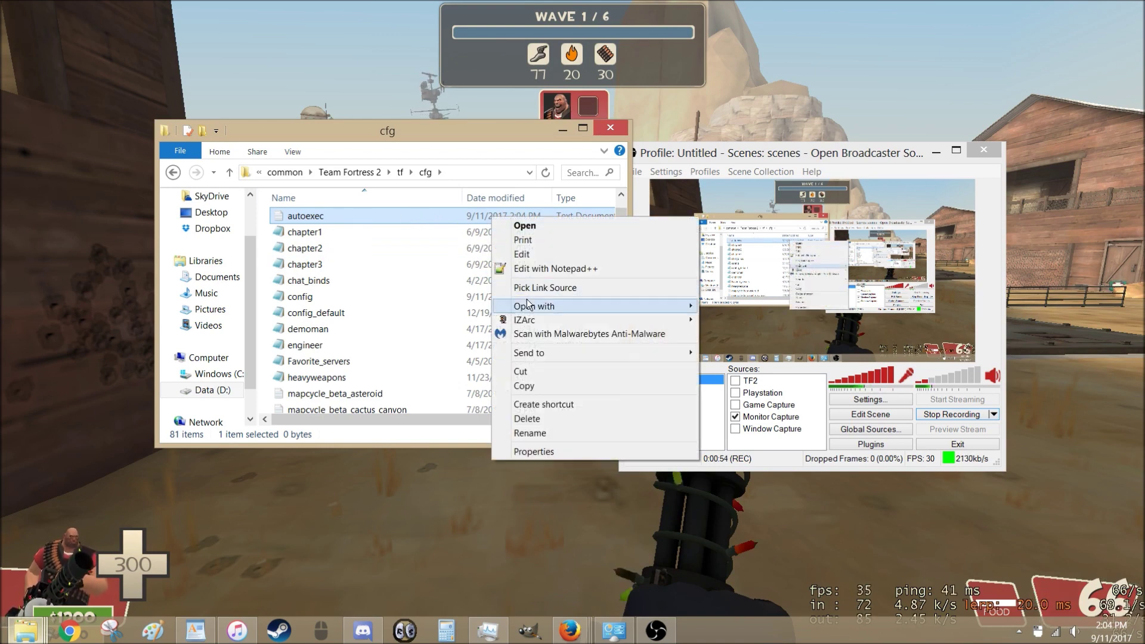
mouse_move(527, 304)
left_click(737, 322)
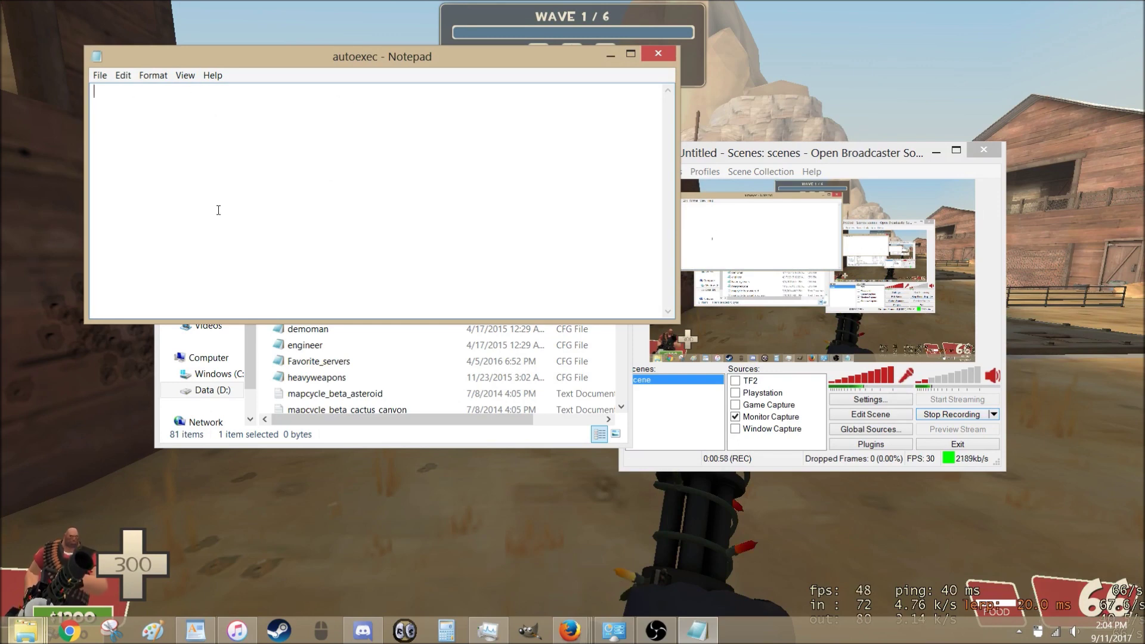
Open the existing autoexec CFG file from the "mods not in use" folder and close that folder window.
mouse_move(717, 624)
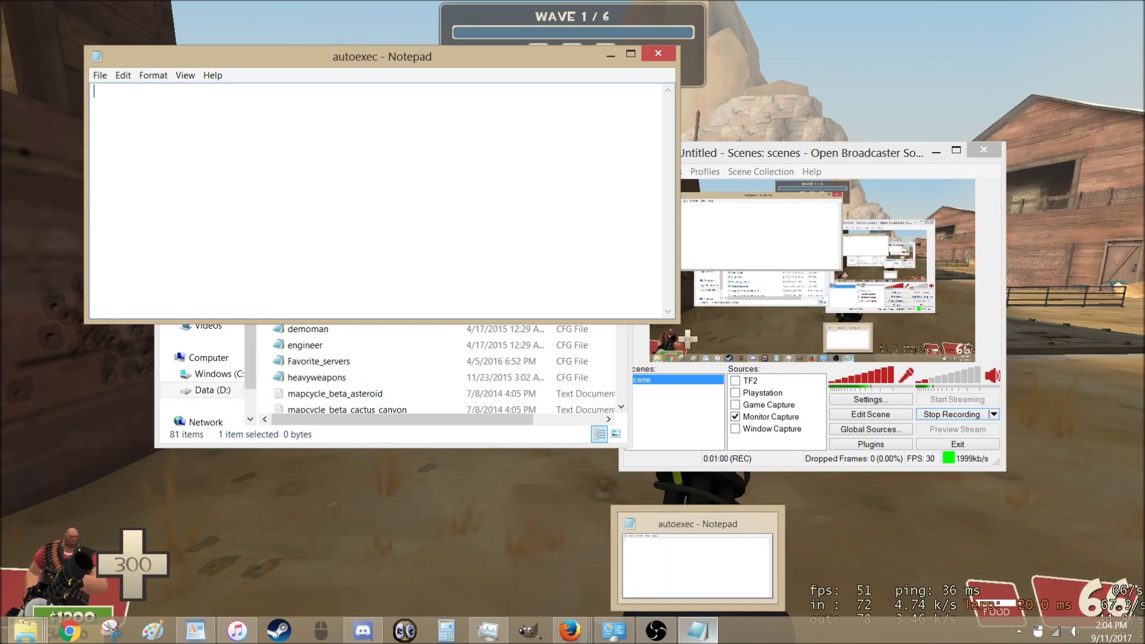
mouse_move(26, 630)
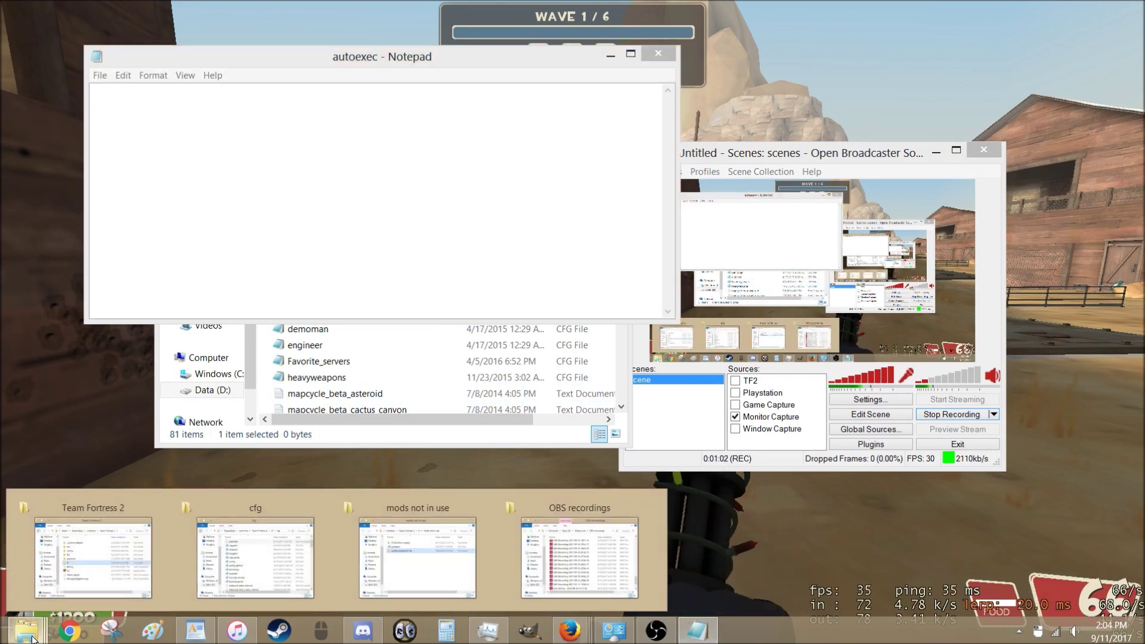
left_click(373, 573)
double_click(686, 372)
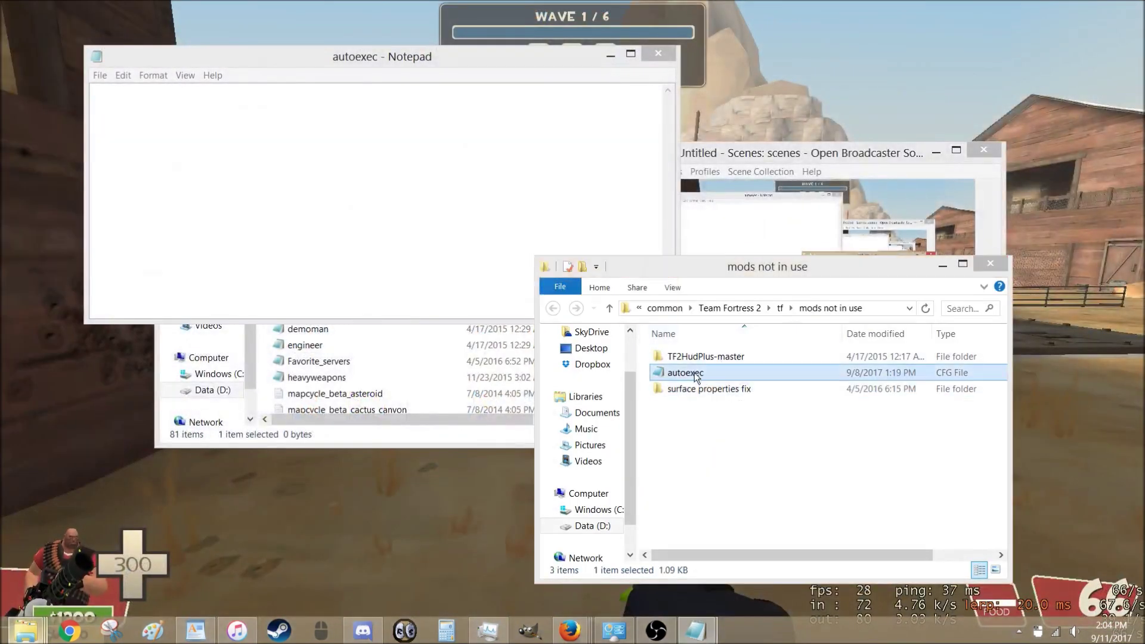
left_click(991, 264)
Copy the settings from r_norefresh 1 through mat_picmip 2 out of the existing autoexec file into the empty autoexec document, closing the source file.
left_click_drag(442, 60, 740, 67)
left_click_drag(392, 100, 510, 278)
right_click(511, 259)
left_click(539, 298)
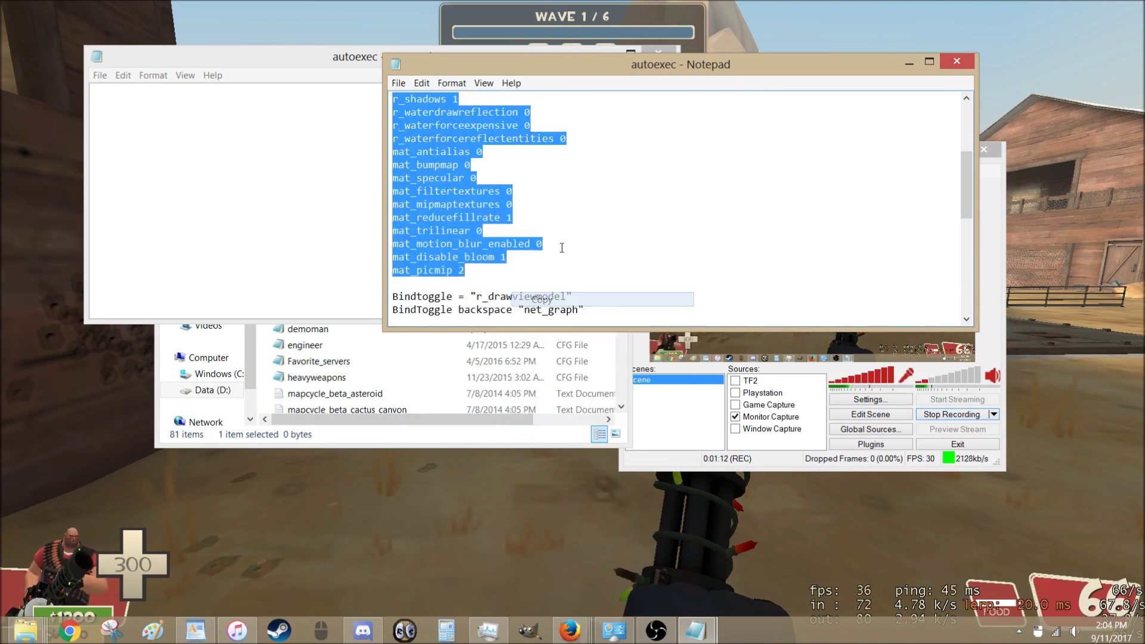
left_click(957, 61)
right_click(500, 177)
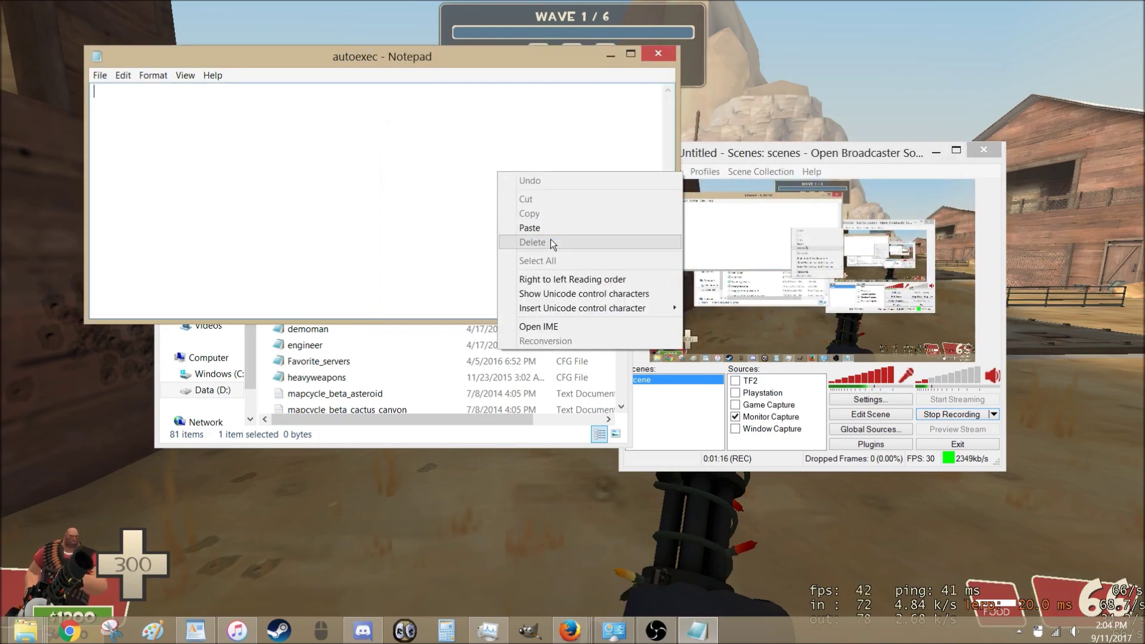
left_click(549, 227)
scroll(549, 210, "up", 3)
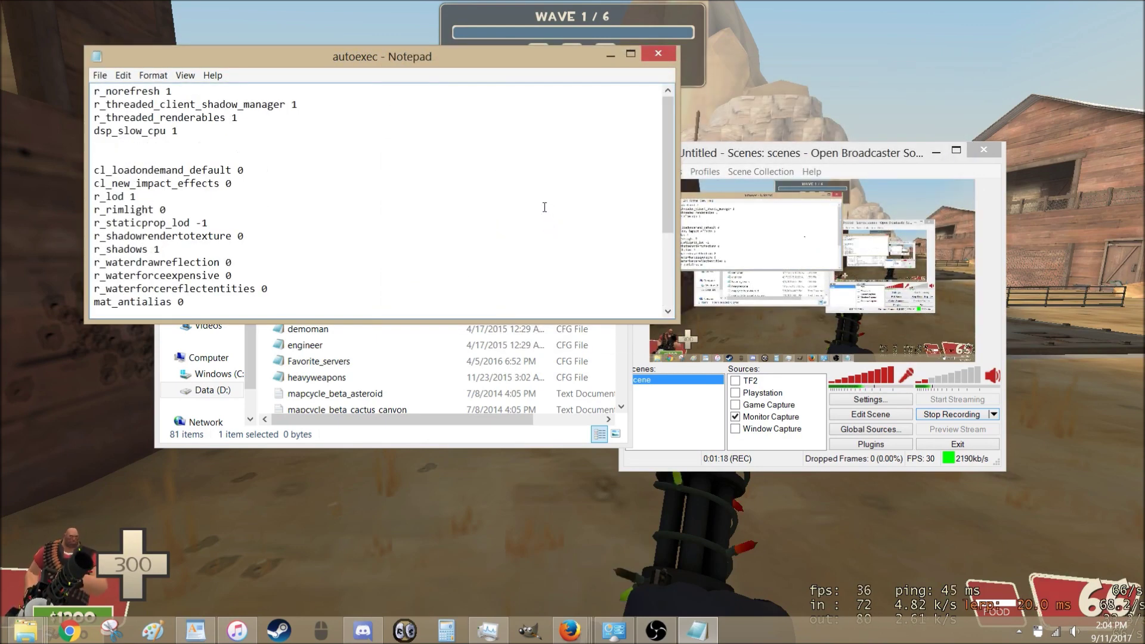
Save the document as autoexec.cfg in the cfg folder.
left_click(99, 75)
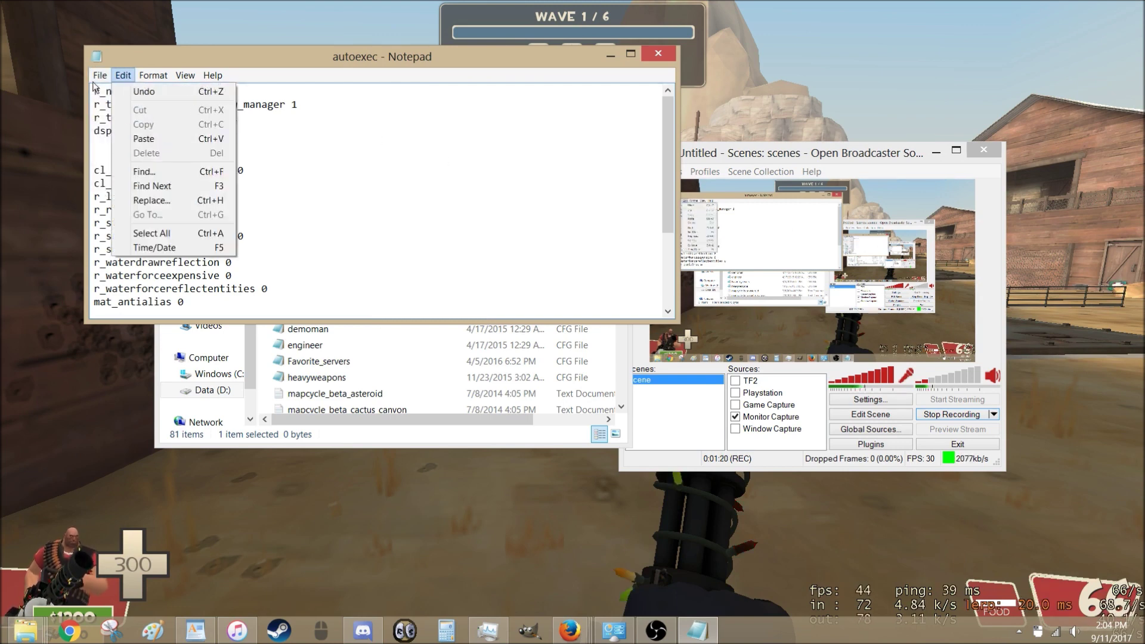
left_click(117, 135)
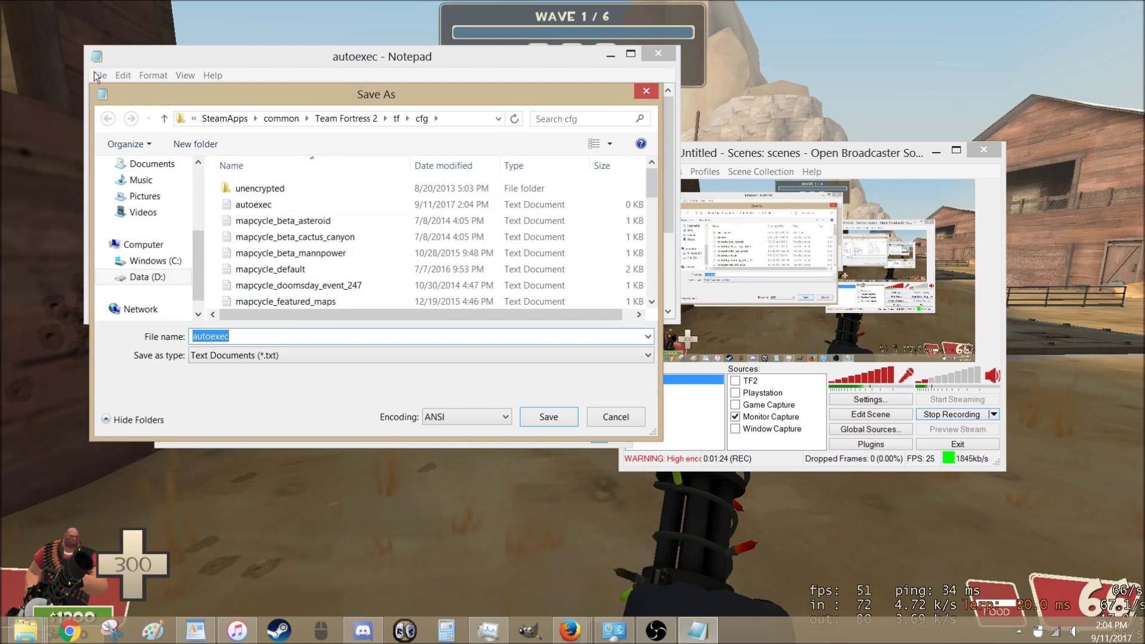
left_click(245, 335)
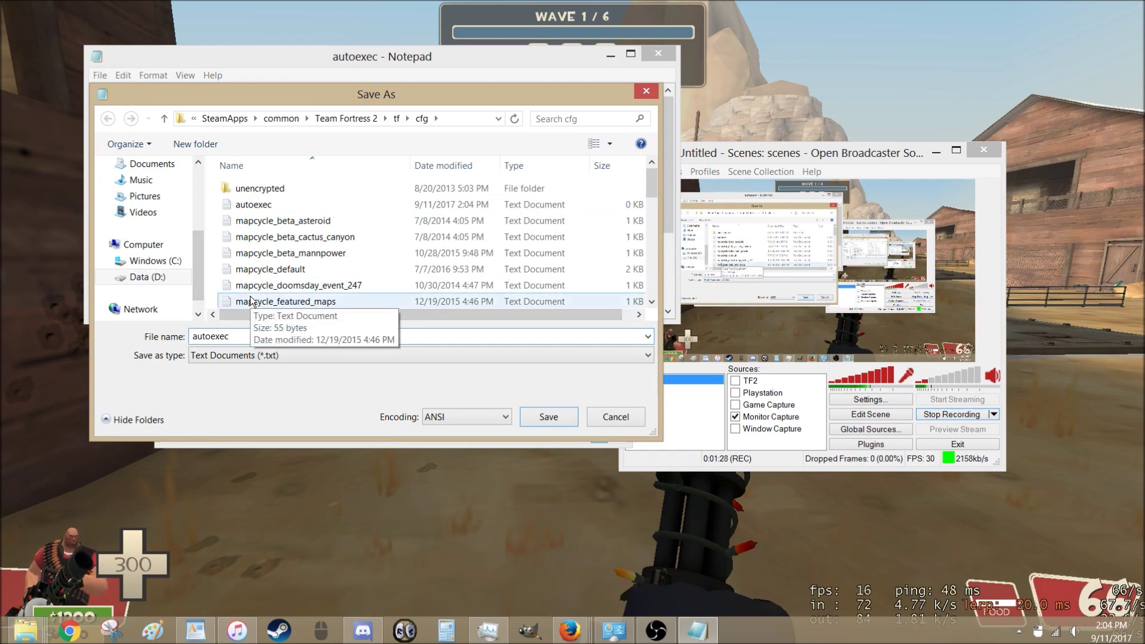
type(".c")
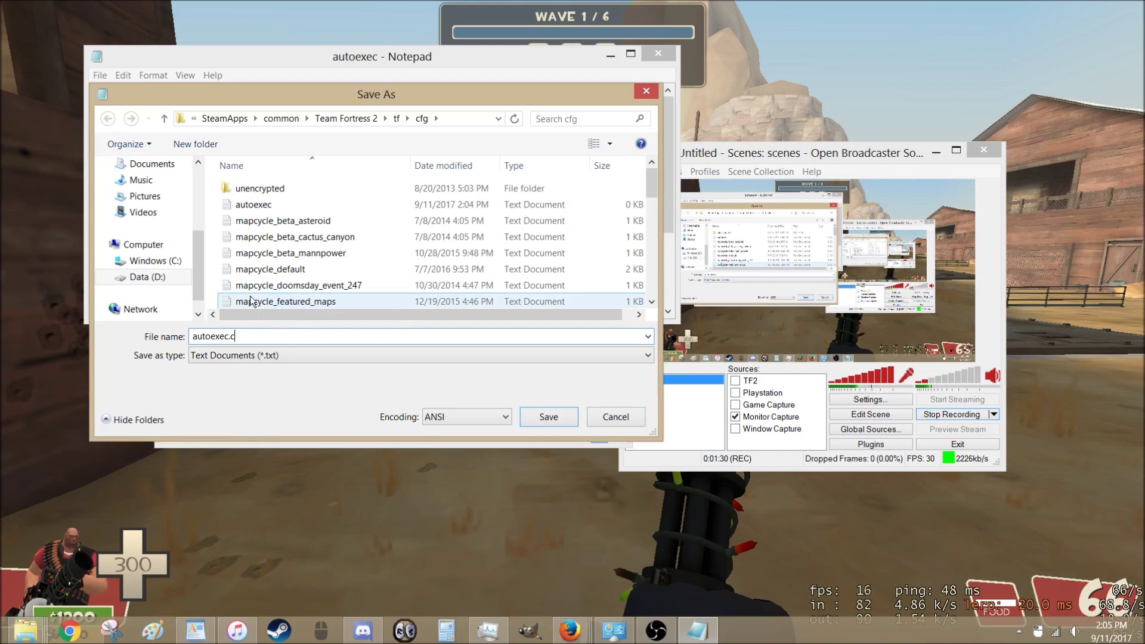
key("BackSpace")
key("BackSpace")
type(".")
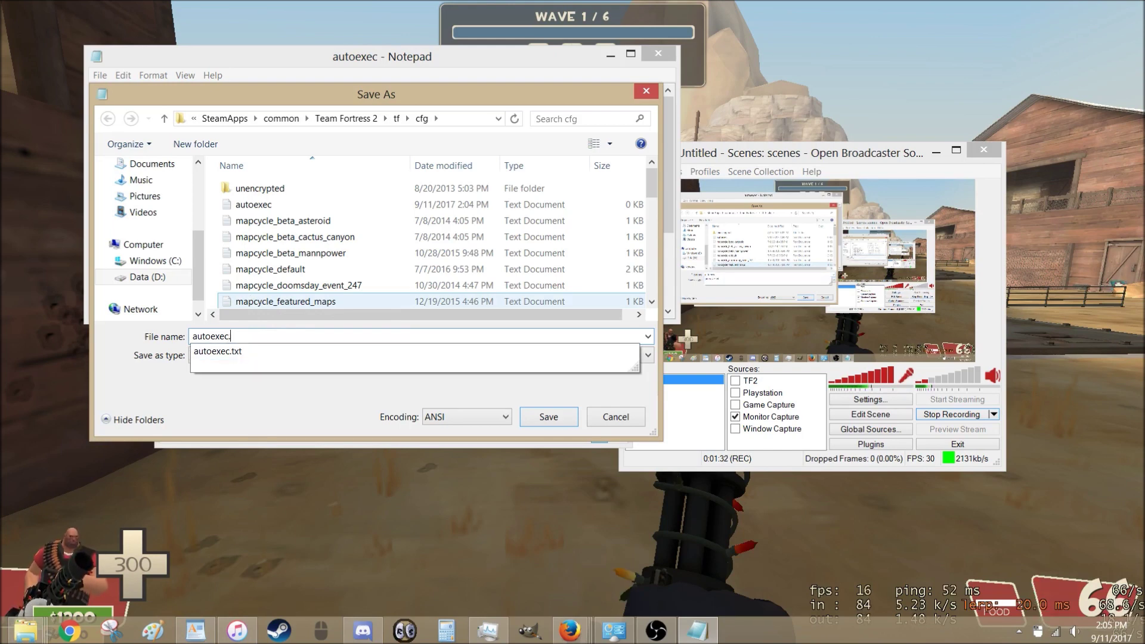
type("cfg")
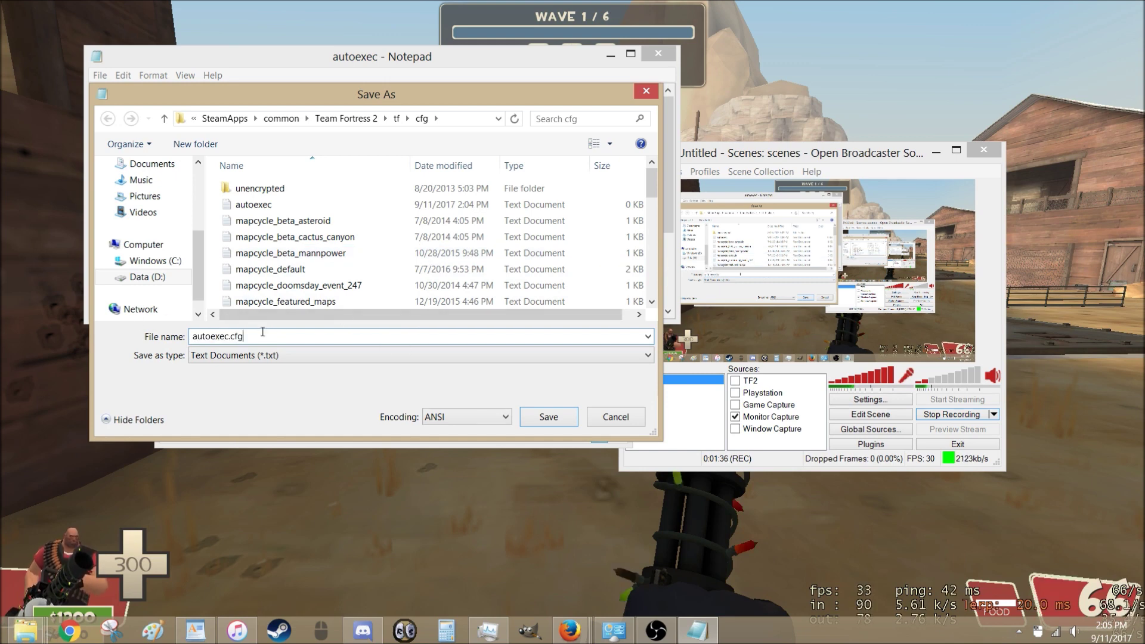
left_click(547, 417)
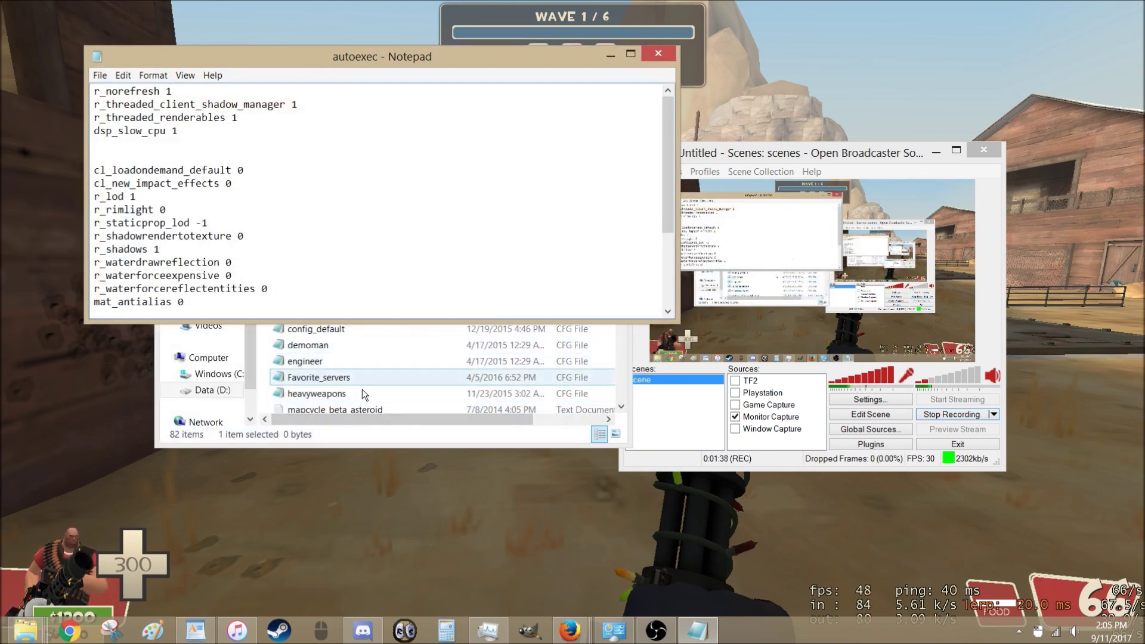
Check the autoexec CFG file's type in the cfg folder and look through its settings in Notepad.
left_click(267, 359)
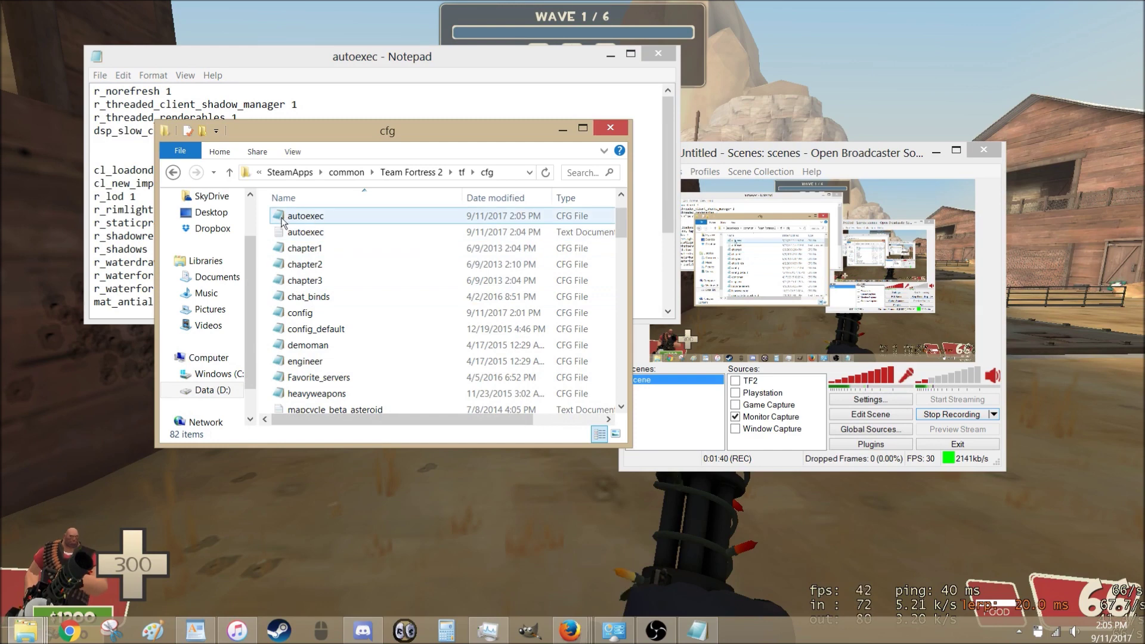
left_click_drag(282, 222, 563, 253)
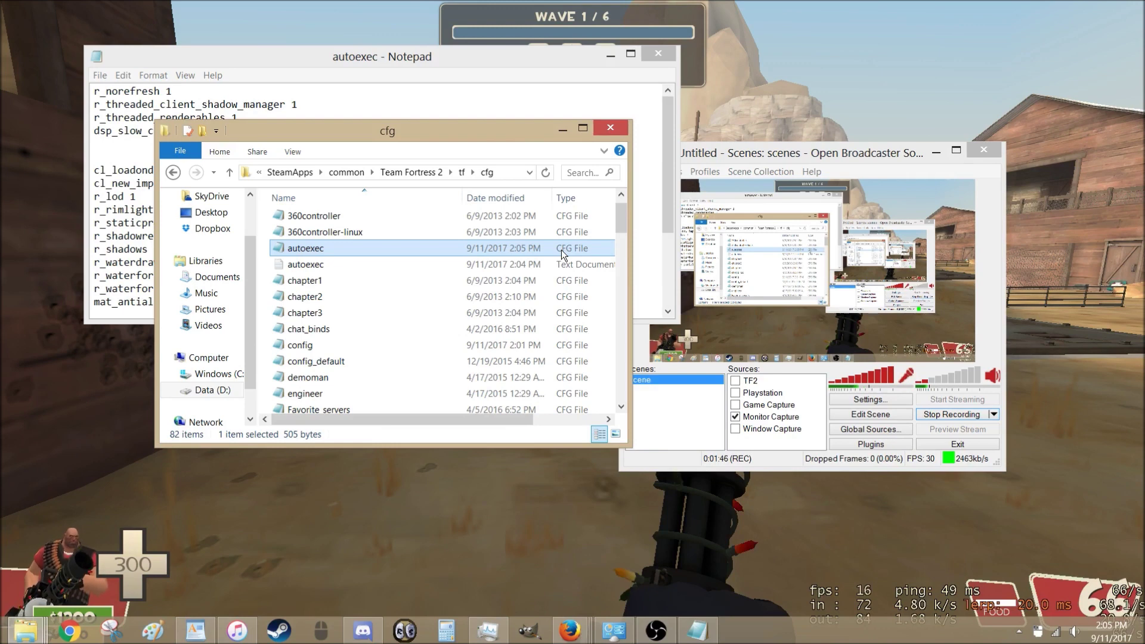
left_click(143, 161)
scroll(165, 161, "down", 2)
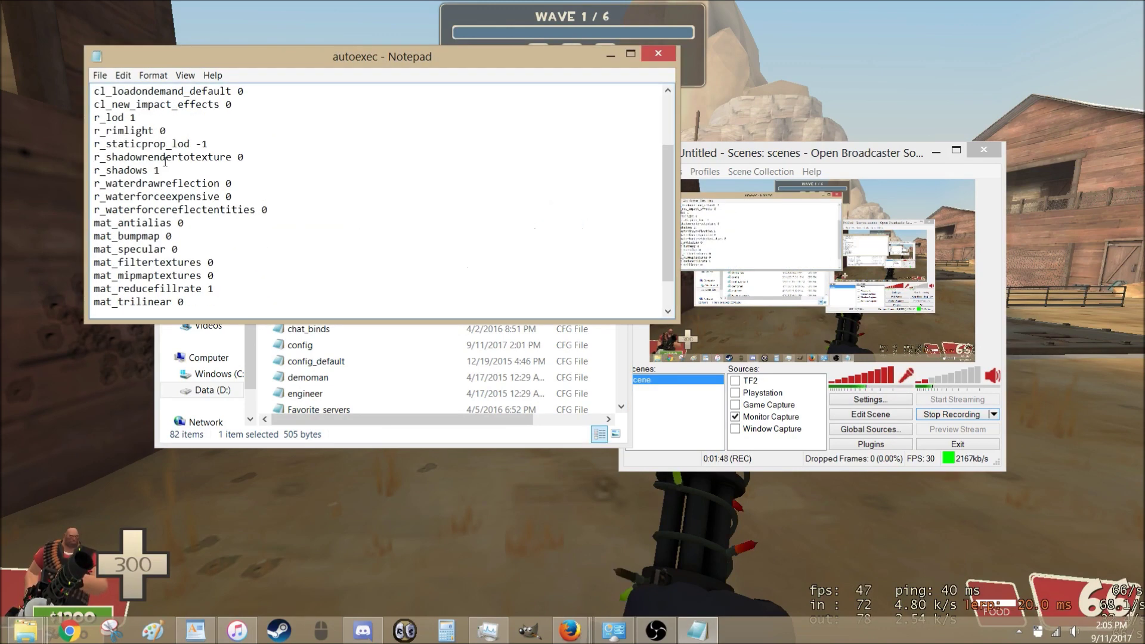
scroll(169, 233, "up", 2)
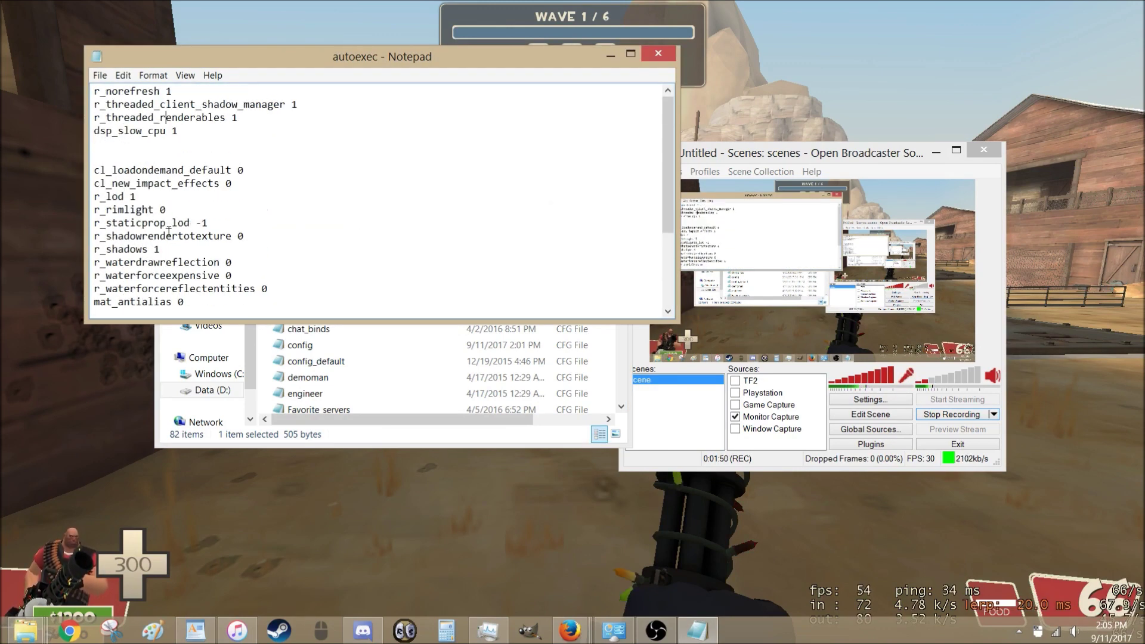
left_click(496, 424)
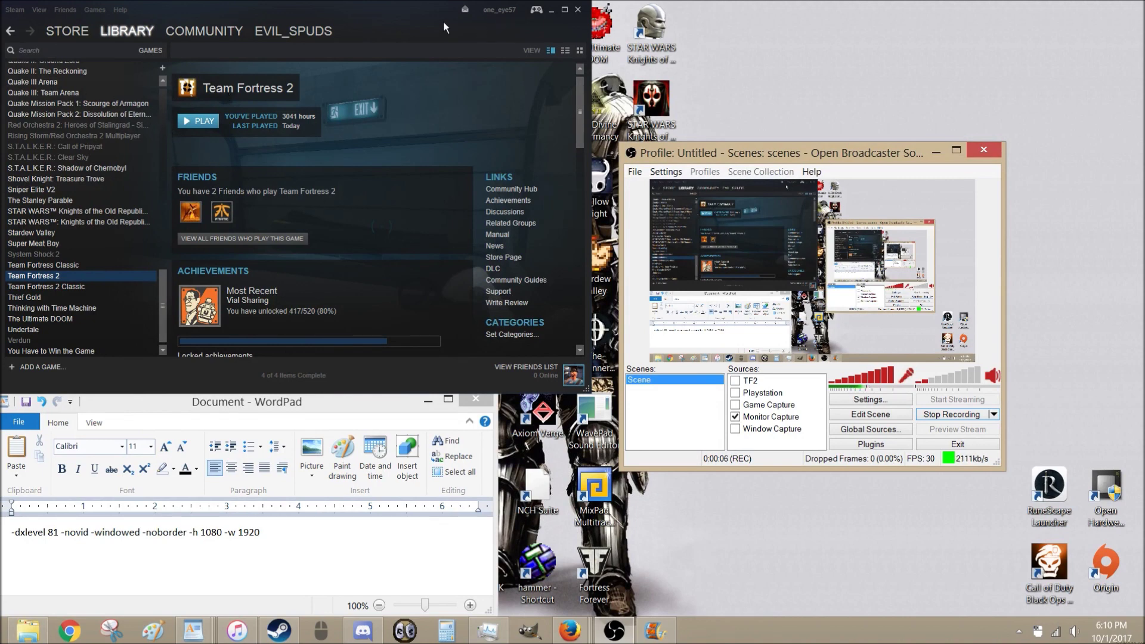
Switch to Steam, open the launch options in Team Fortress 2's properties and enter -dxlevel 81 -novid.
left_click(142, 42)
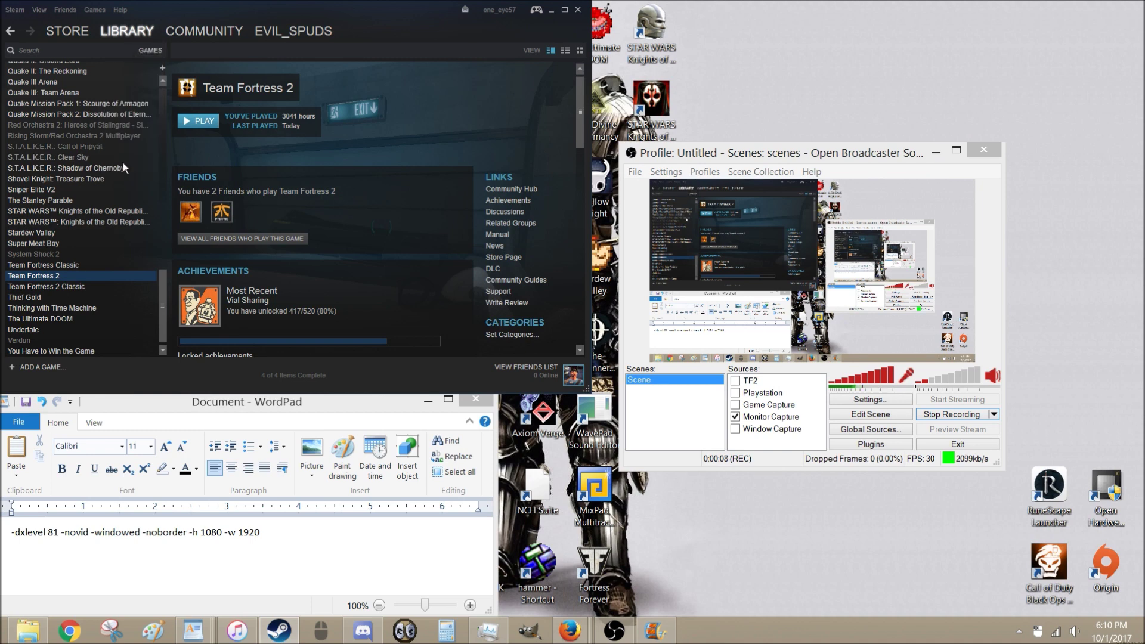
right_click(41, 278)
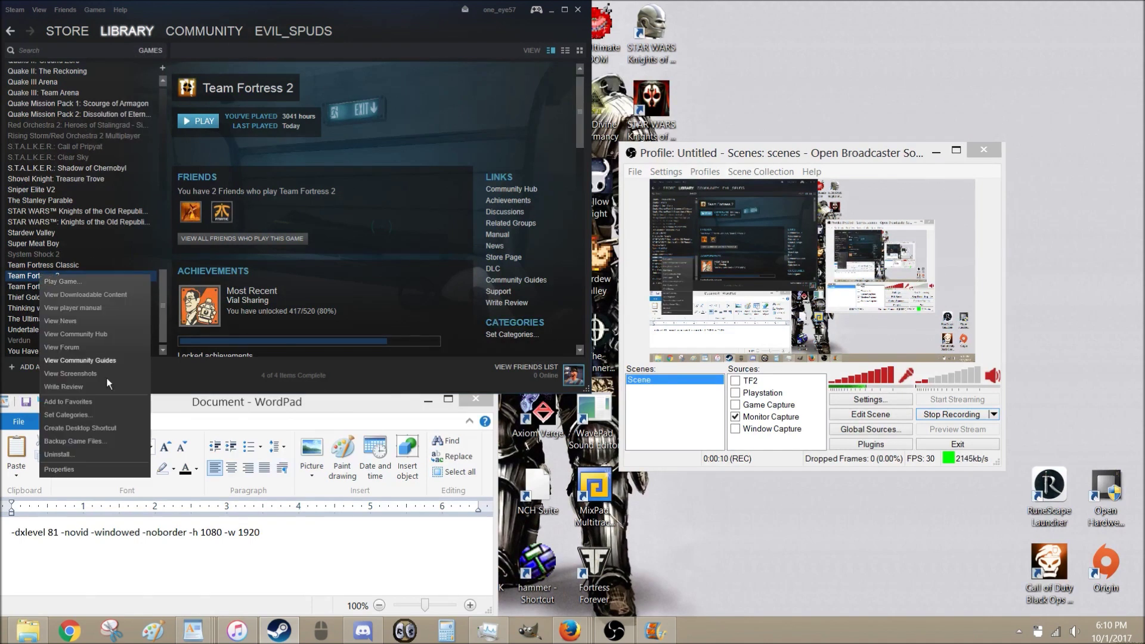
left_click(95, 474)
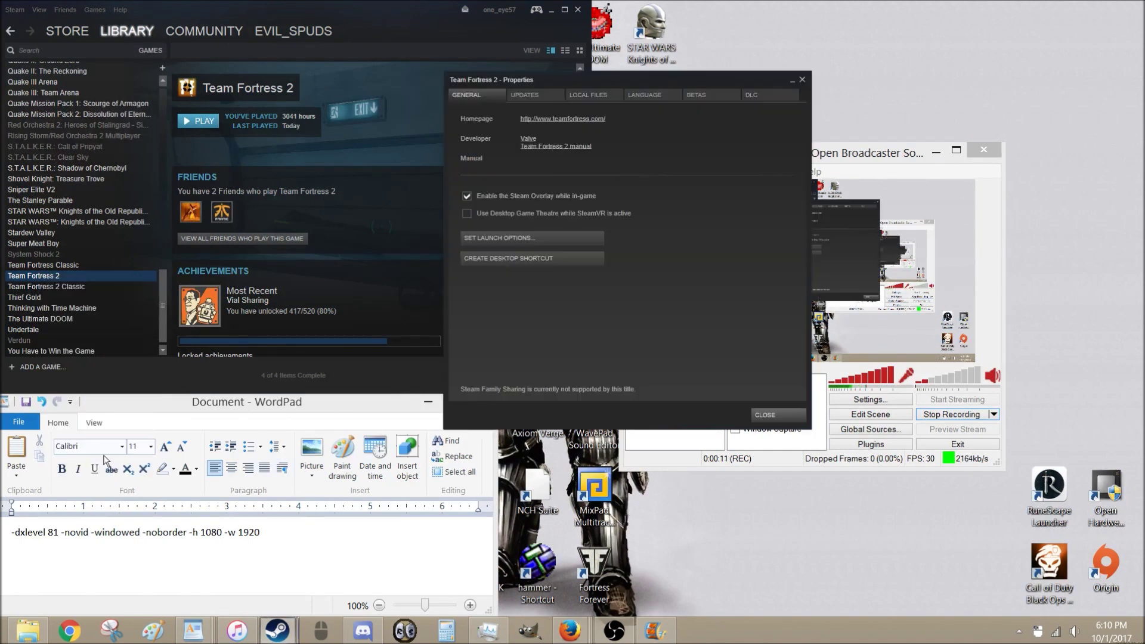
left_click(506, 238)
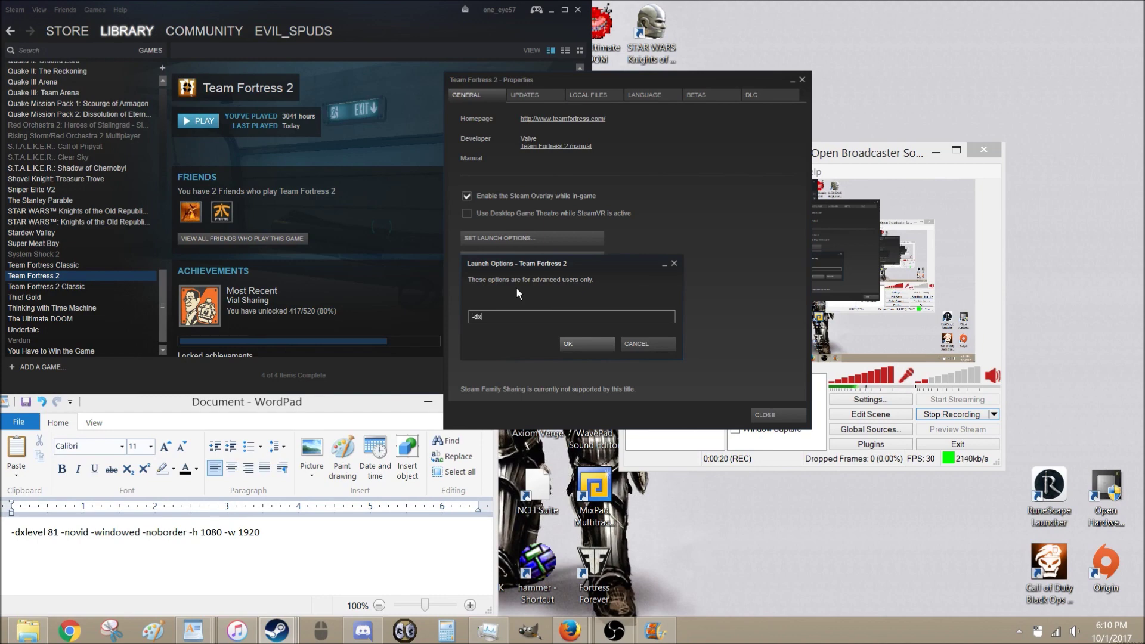
type("level 8")
type("w")
key("BackSpace")
key("BackSpace")
type("128")
key("Left")
key("Left")
key("Left")
key("Left")
key("Left")
key("BackSpace")
key("BackSpace")
key("BackSpace")
key("BackSpace")
type("720")
key("End")
key("BackSpace")
key("BackSpace")
key("BackSpace")
key("BackSpace")
key("BackSpace")
key("BackSpace")
key("BackSpace")
key("BackSpace")
key("BackSpace")
key("BackSpace")
key("BackSpace")
key("BackSpace")
key("BackSpace")
Complete the Team Fortress 2 launch options with -windowed -noborder -h 1080 -w 1920.
type("windowed -noborder ")
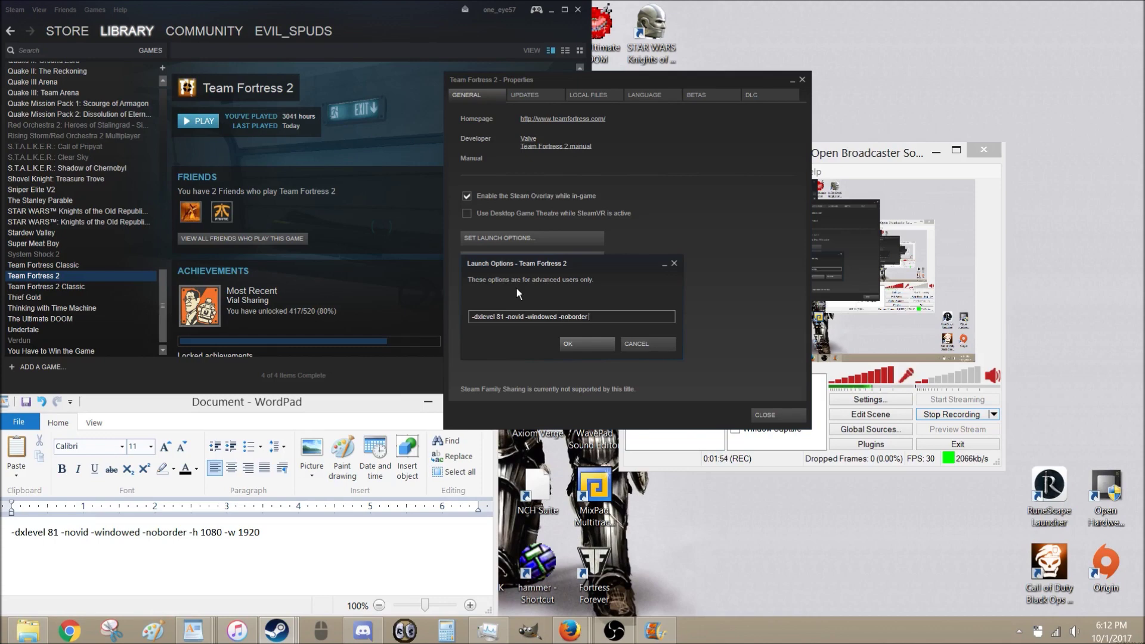
type("-h 1080 -w 1920")
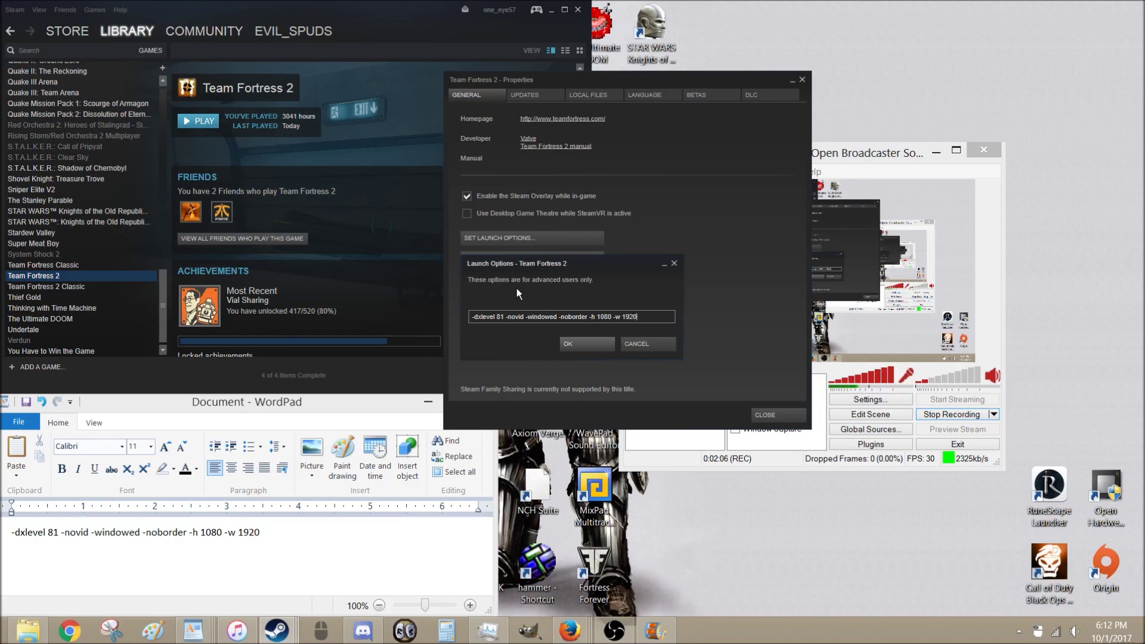